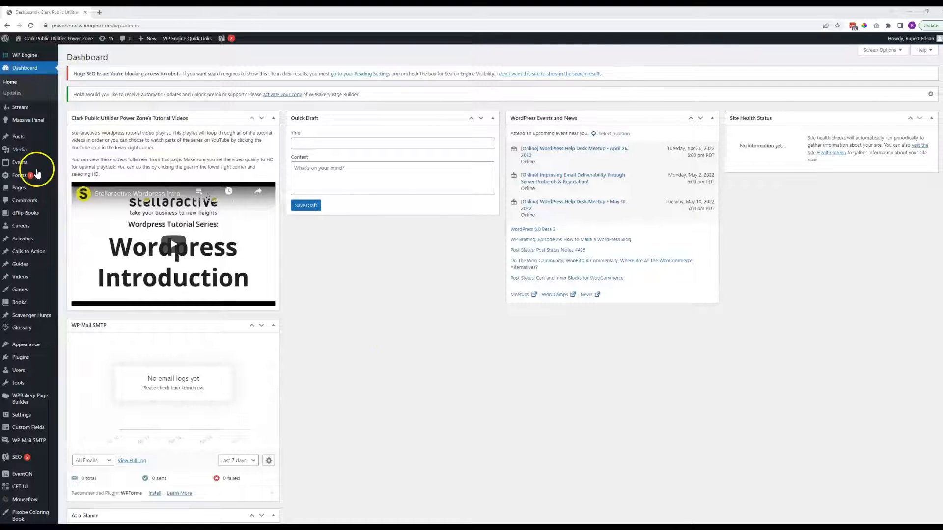
Open the list of all the site's pages and look over its entries.
mouse_move(21, 191)
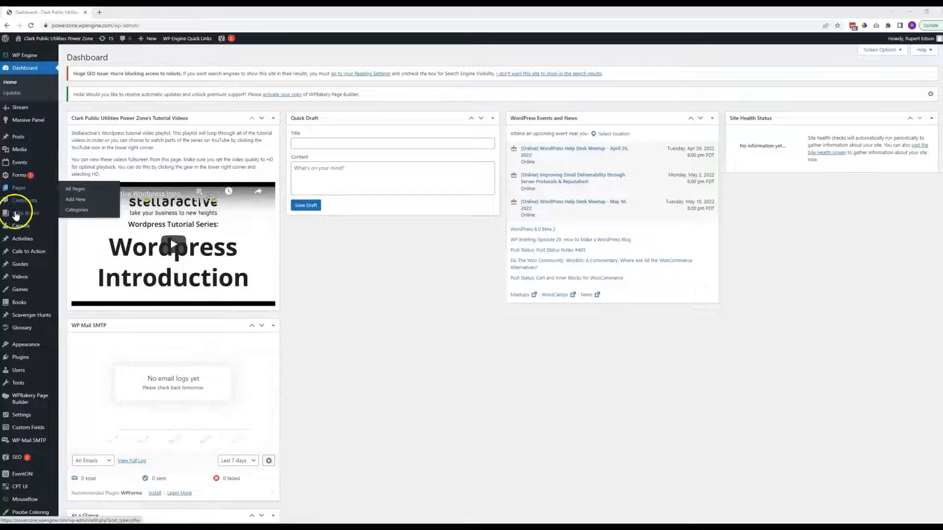
mouse_move(23, 240)
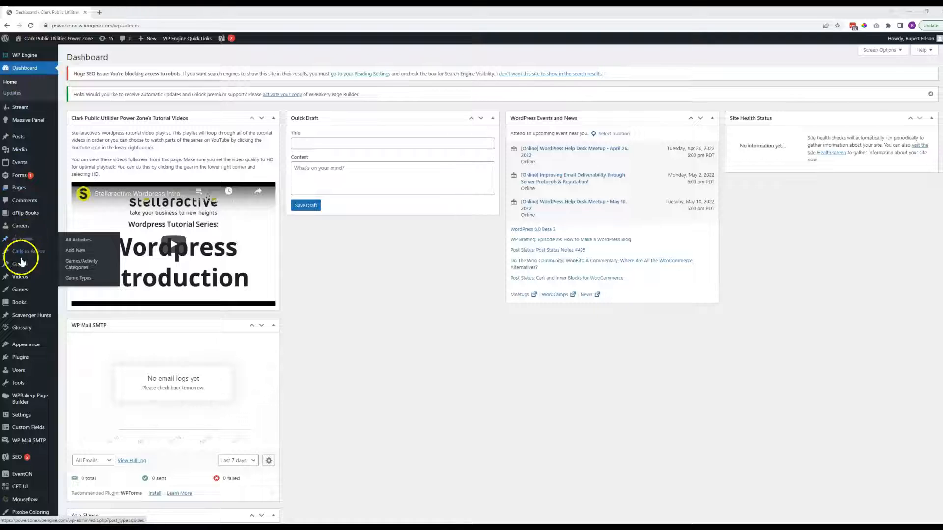
left_click(18, 191)
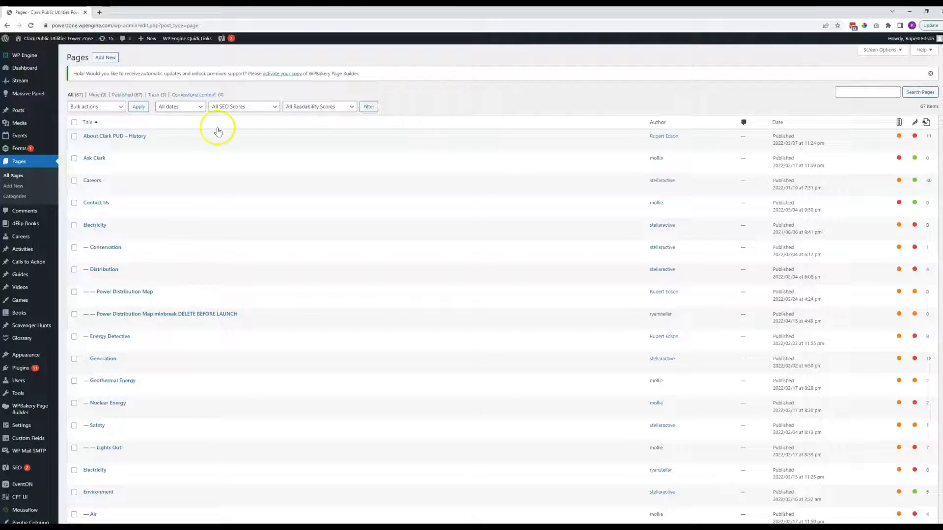
scroll(123, 225, "down", 1)
scroll(122, 225, "up", 1)
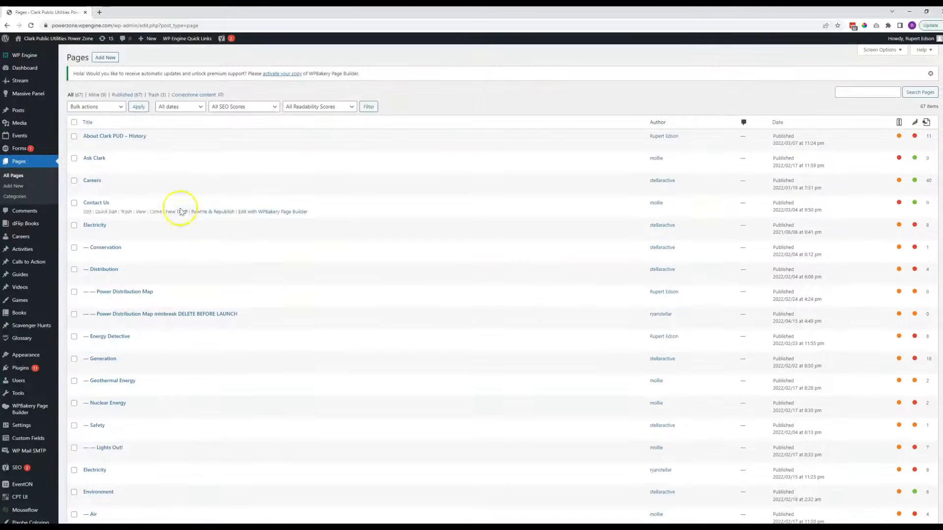
Set the pages list to show 20 items per page and apply the change.
left_click(878, 51)
left_click_drag(145, 93, 126, 94)
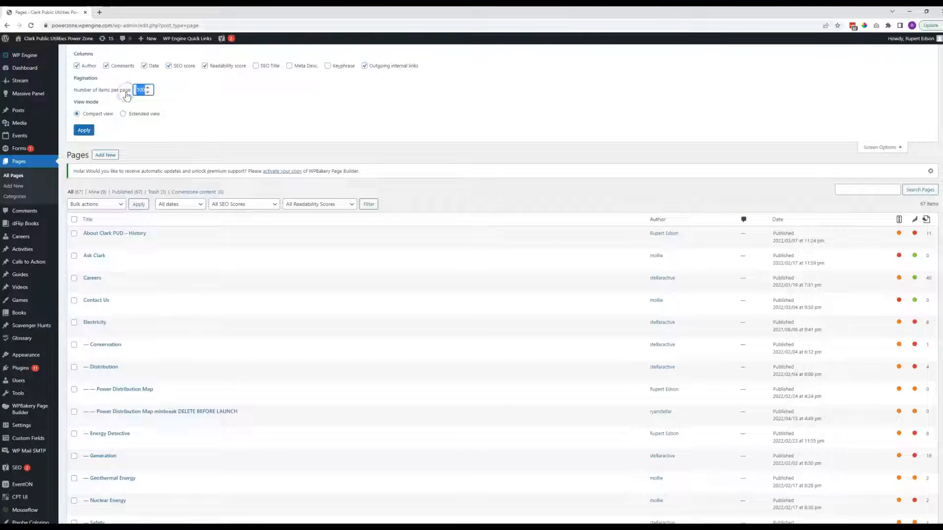
left_click(83, 131)
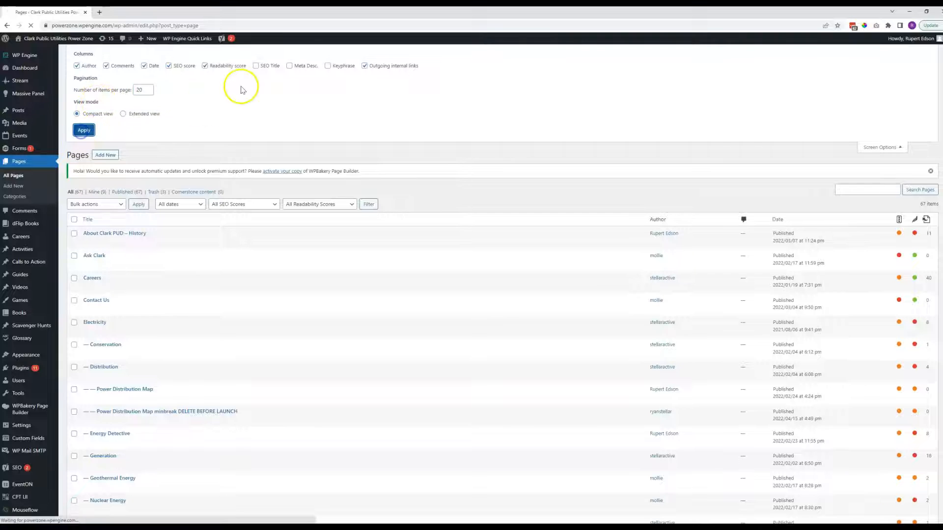
Look through the first page of the shortened pages list and go to its second page.
scroll(125, 100, "down", 3)
scroll(124, 101, "down", 1)
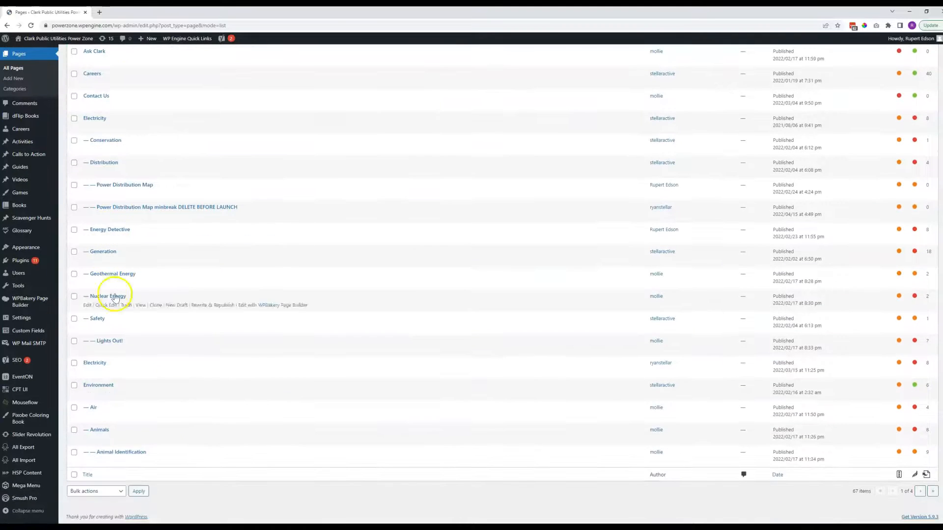
scroll(112, 66, "up", 4)
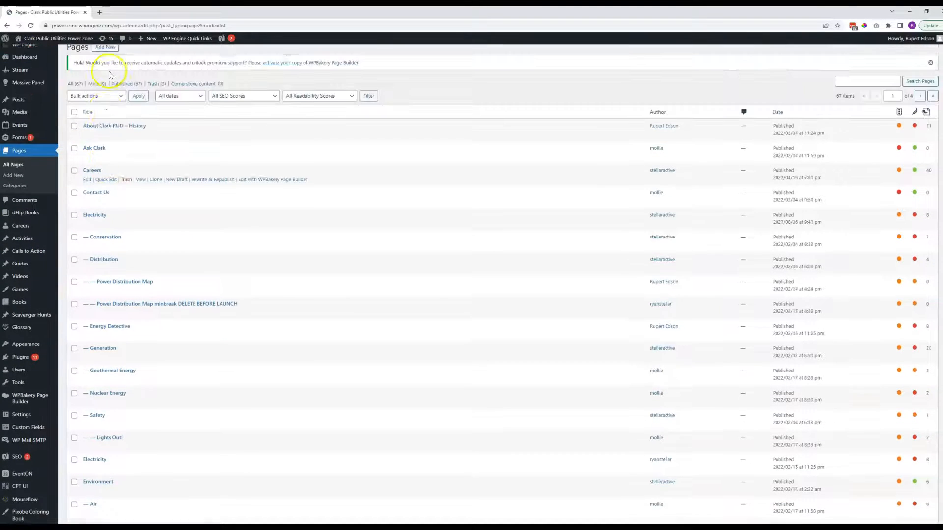
scroll(117, 169, "down", 4)
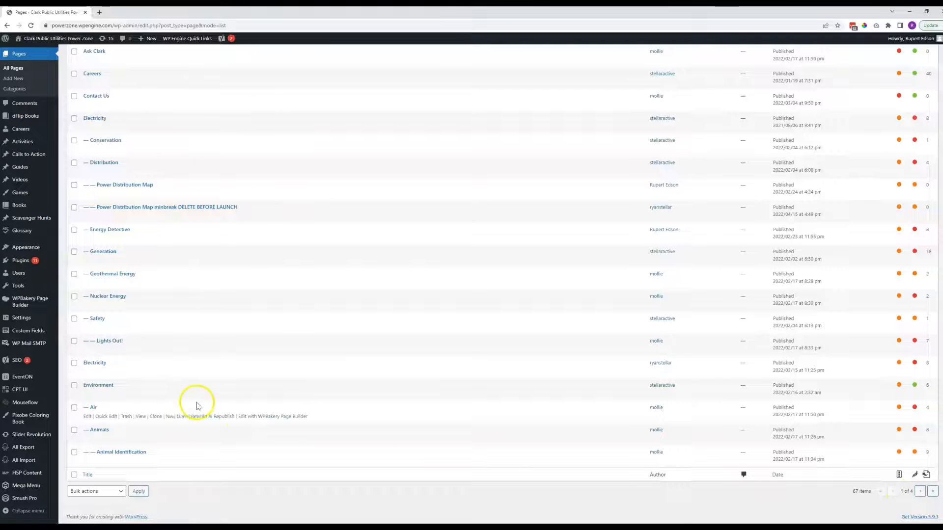
scroll(650, 432, "up", 2)
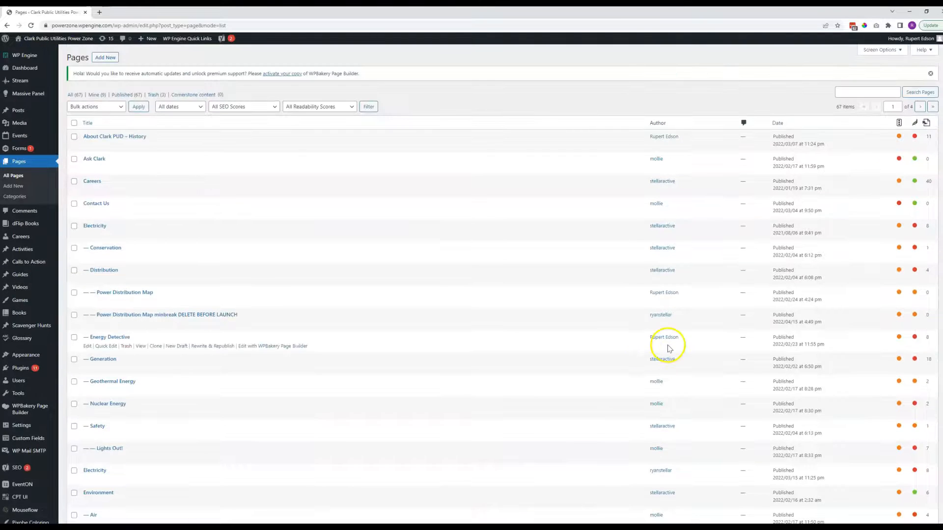
scroll(854, 508, "down", 3)
left_click(919, 491)
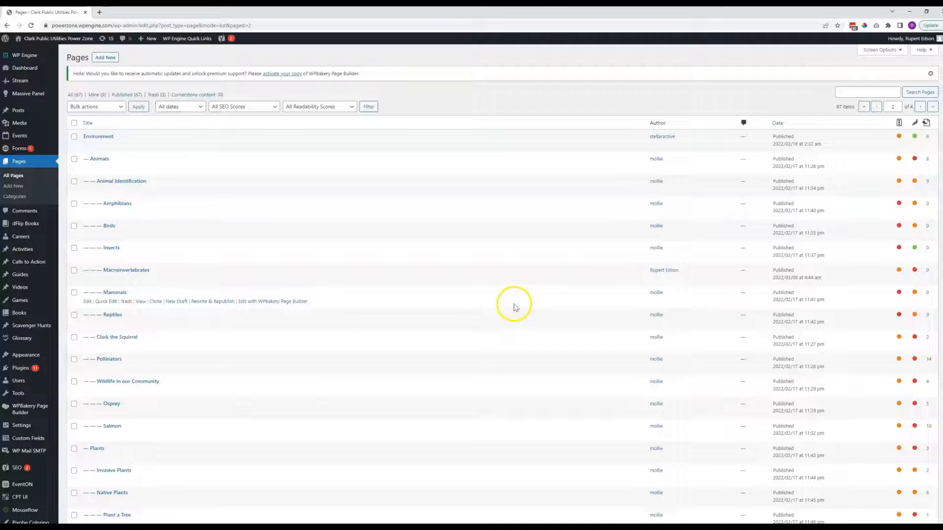
Set the pages list to show 100 items per page and apply the change.
left_click(878, 51)
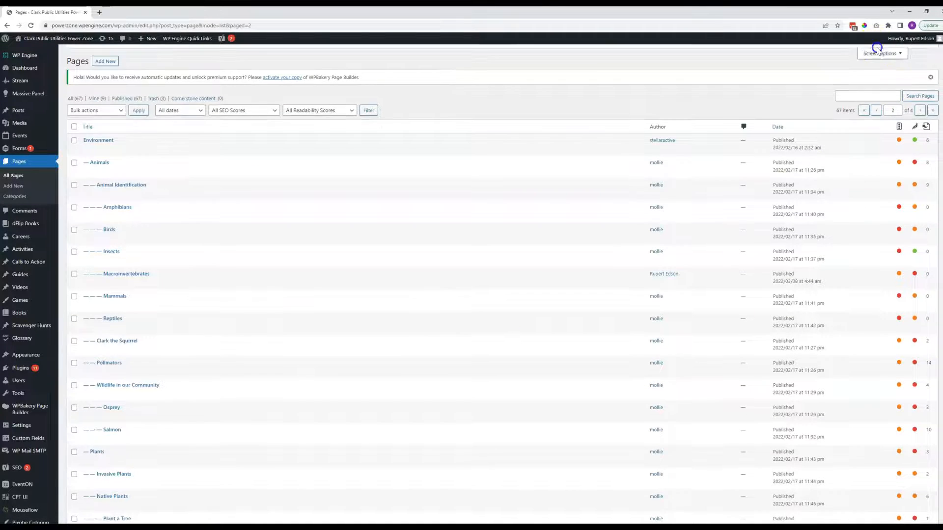
double_click(143, 90)
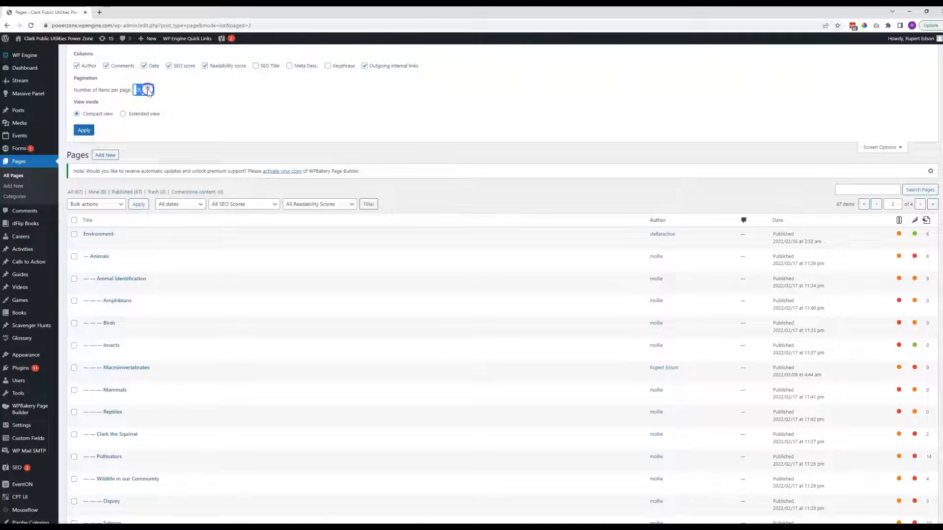
type("100")
left_click(84, 130)
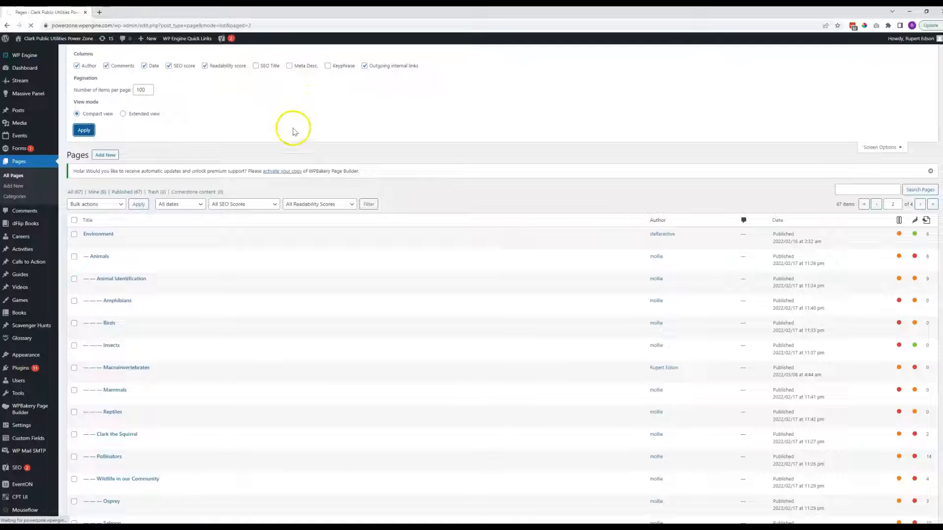
Look through the full pages list and check the page search field without running a search.
scroll(275, 156, "down", 15)
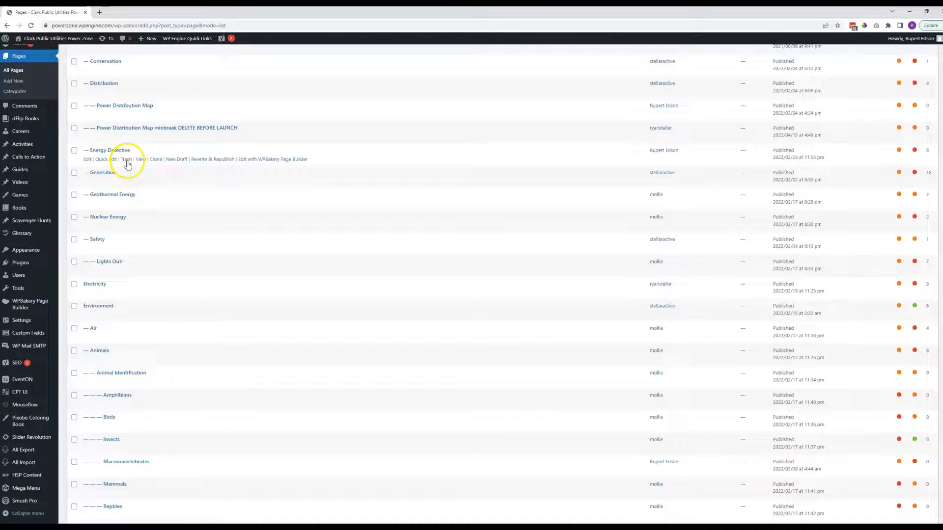
scroll(109, 217, "up", 15)
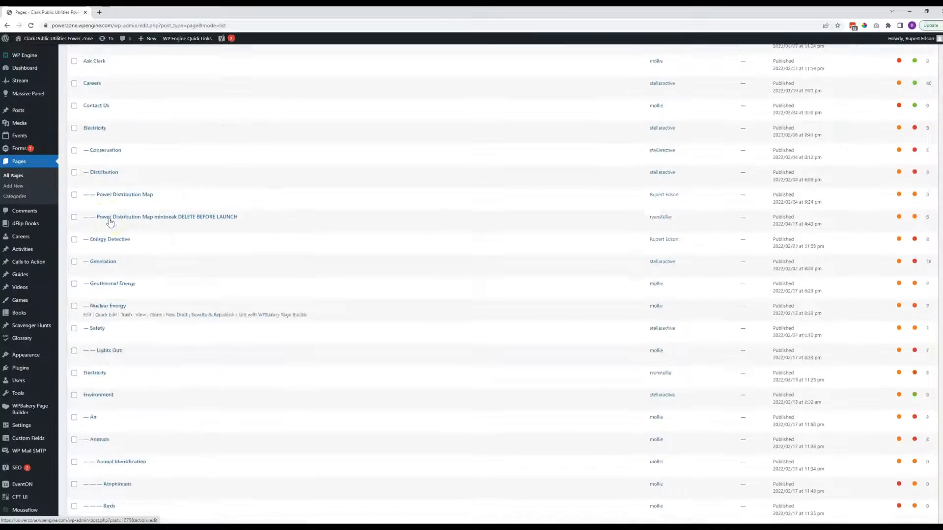
left_click(848, 92)
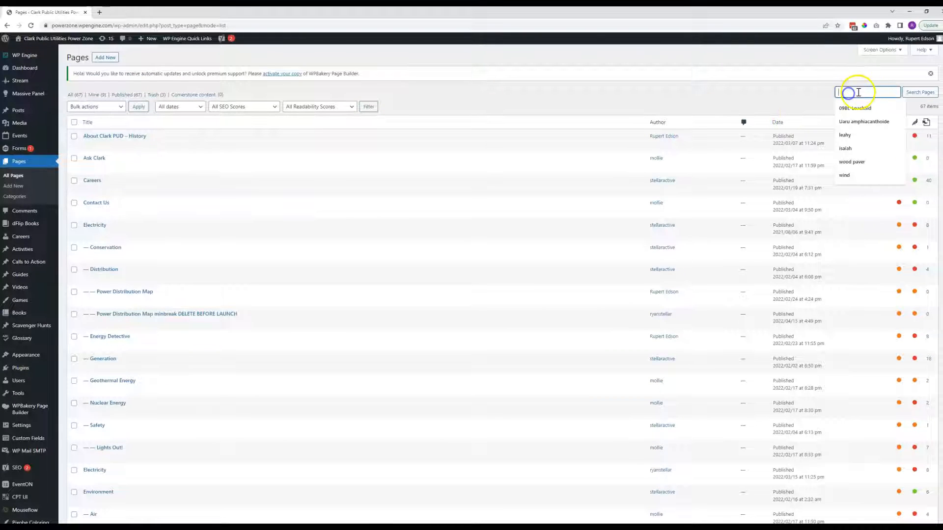
left_click(746, 93)
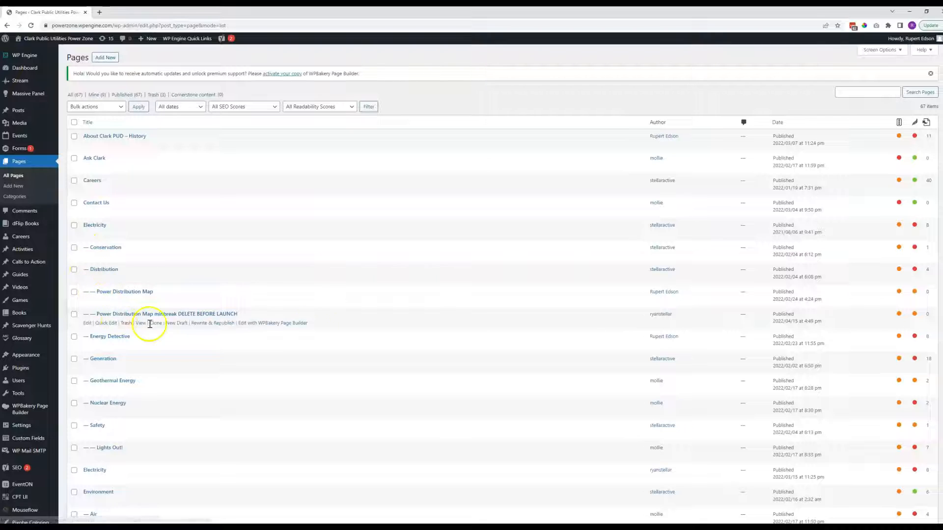
Sort the pages list alphabetically by title and find the Generation page in it.
left_click(93, 126)
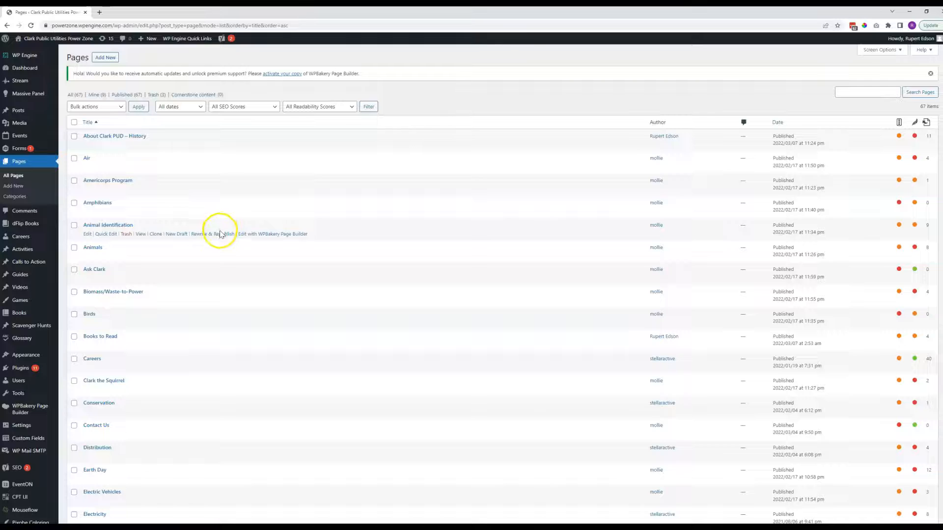
scroll(217, 236, "down", 2)
scroll(171, 236, "down", 3)
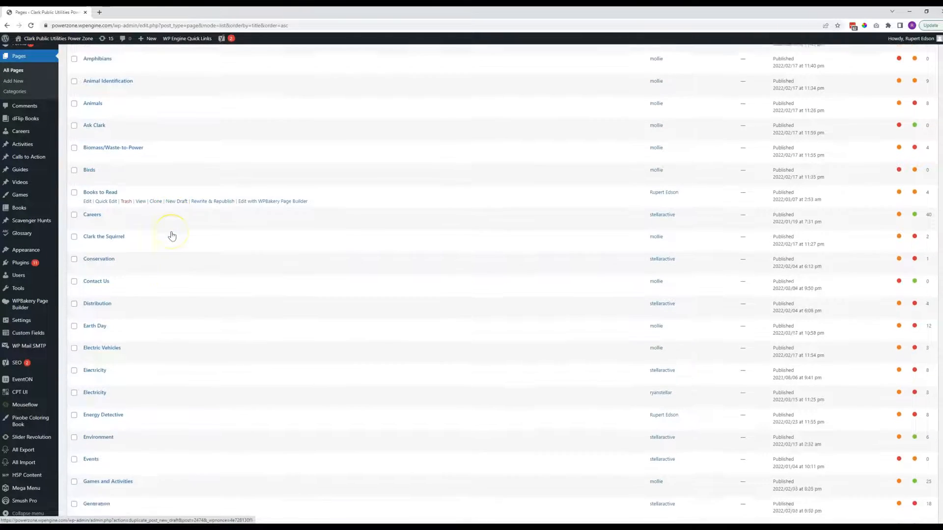
scroll(172, 234, "down", 1)
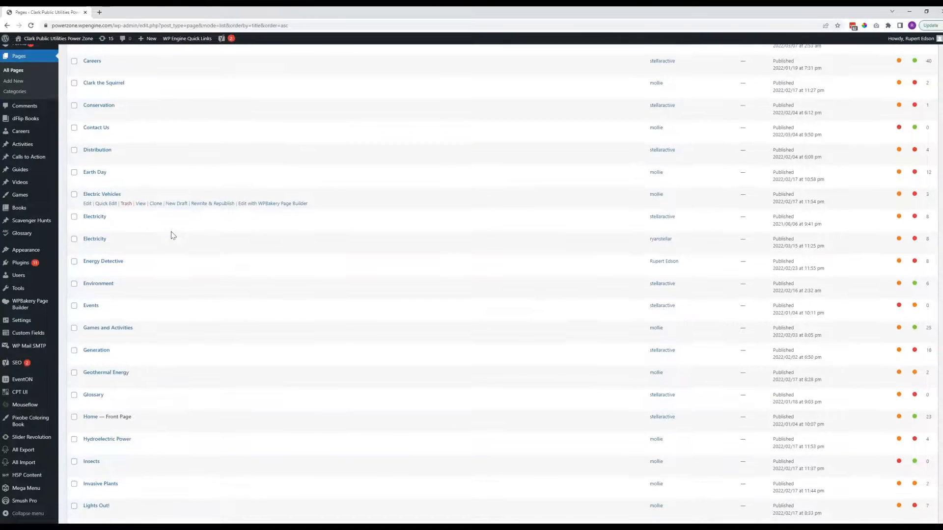
Open the Generation page for editing.
right_click(92, 353)
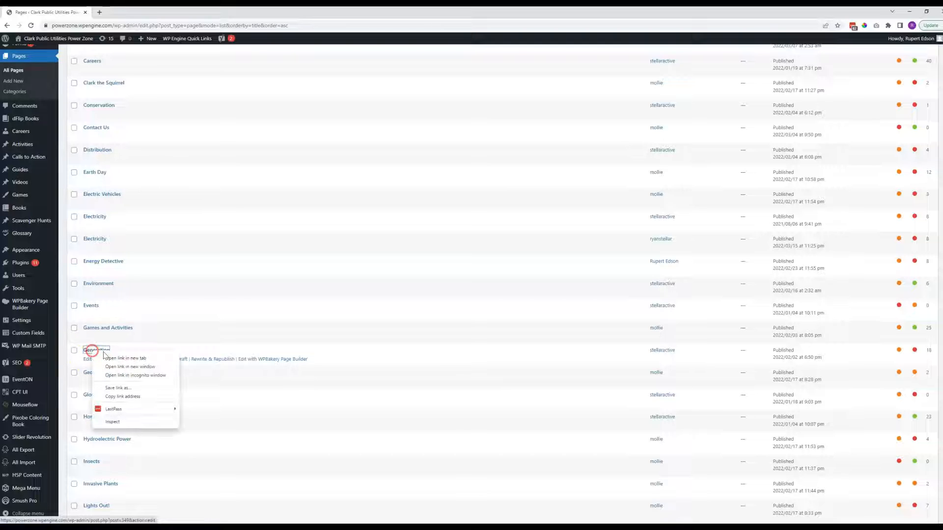
left_click(103, 355)
left_click(106, 354)
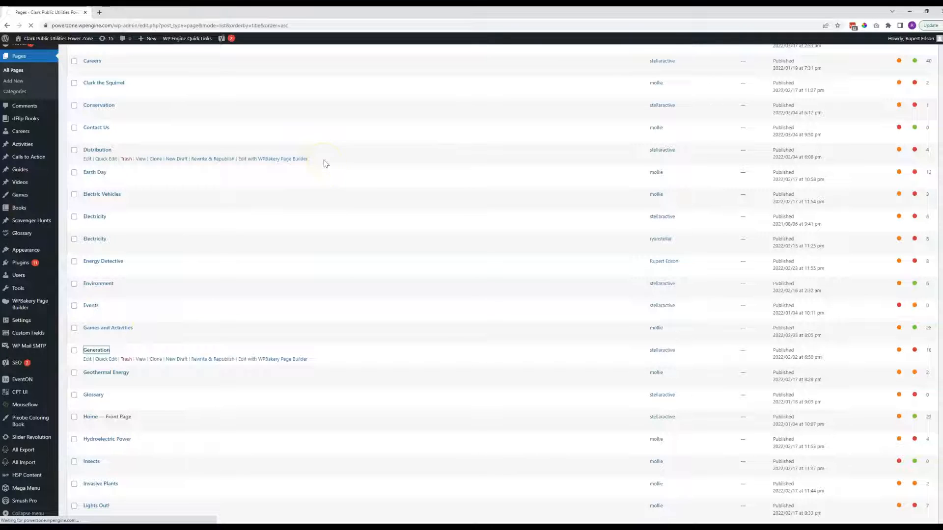
left_click(440, 182)
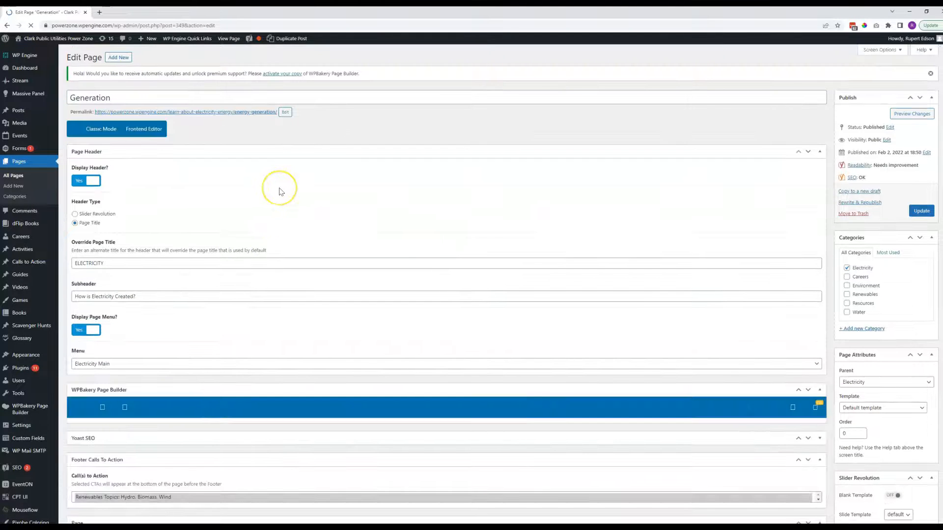
Look over the Generation page's editor and open its live version in a new browser tab.
scroll(280, 191, "down", 4)
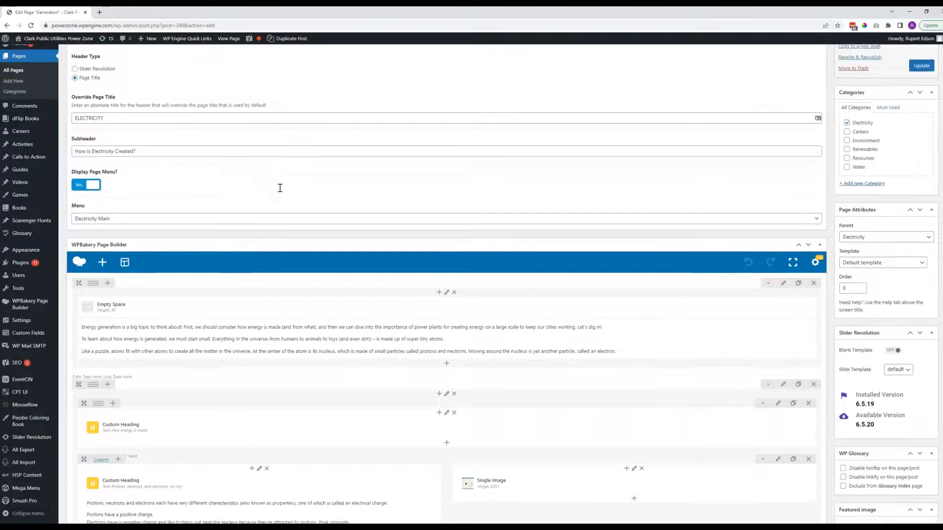
scroll(280, 188, "up", 4)
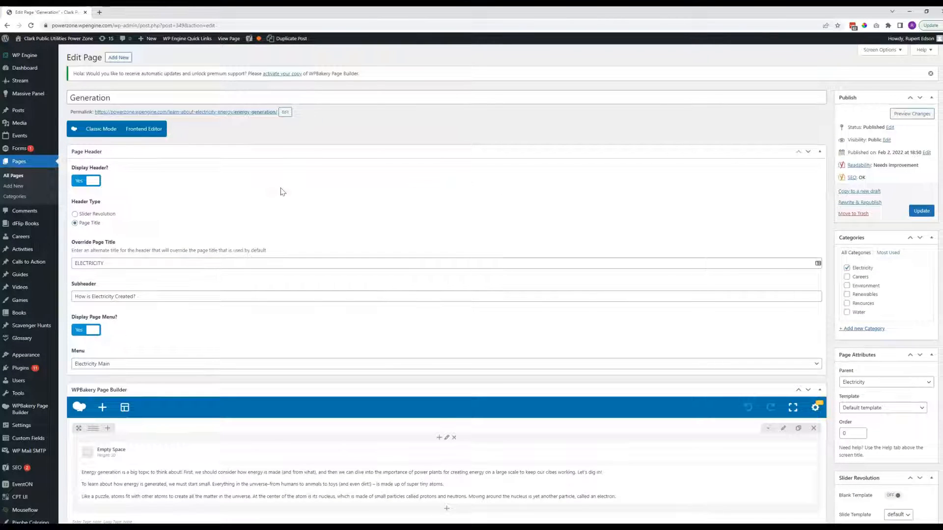
right_click(225, 41)
left_click(248, 47)
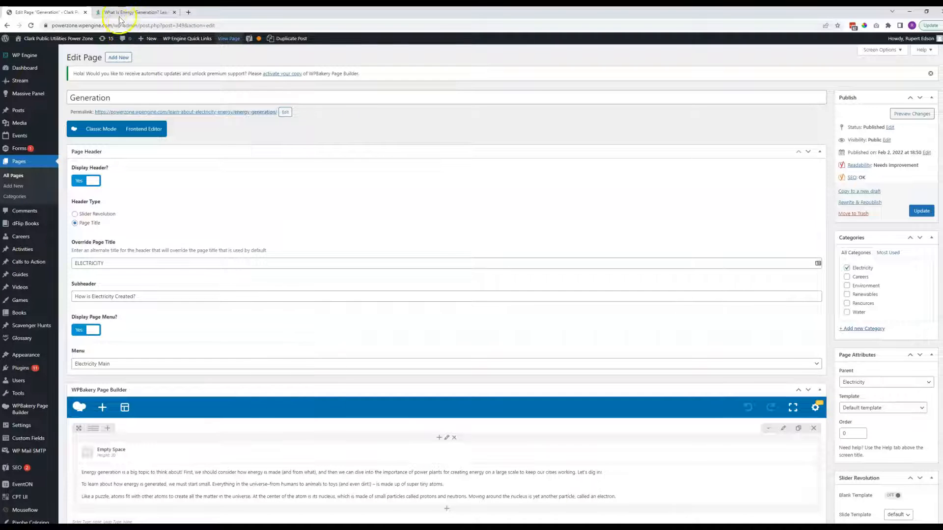
left_click(102, 17)
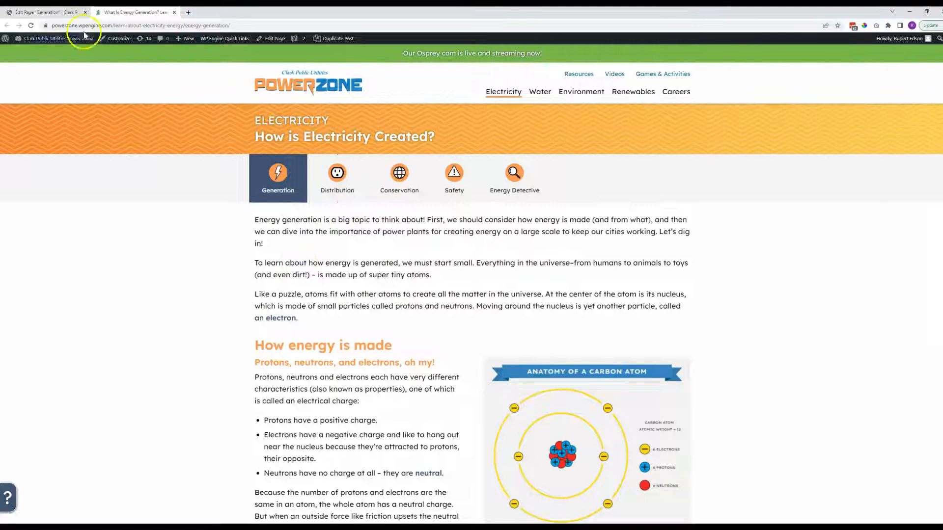
Compare the Generation page's title and override title in the editor with the heading on the live page.
left_click(51, 14)
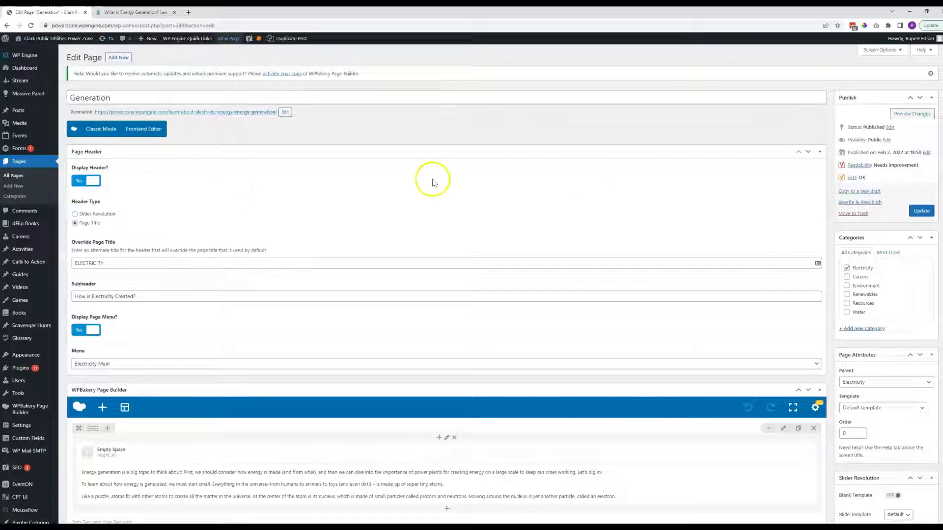
left_click(133, 12)
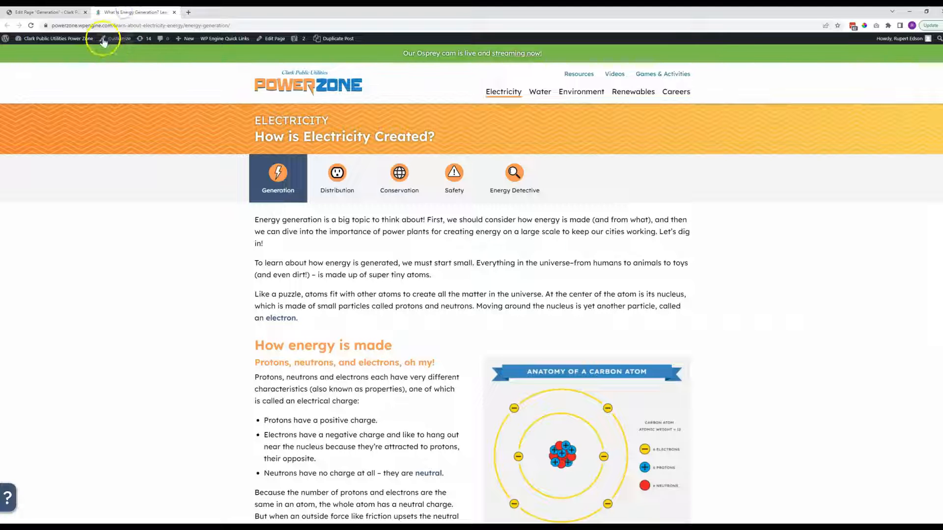
left_click(63, 13)
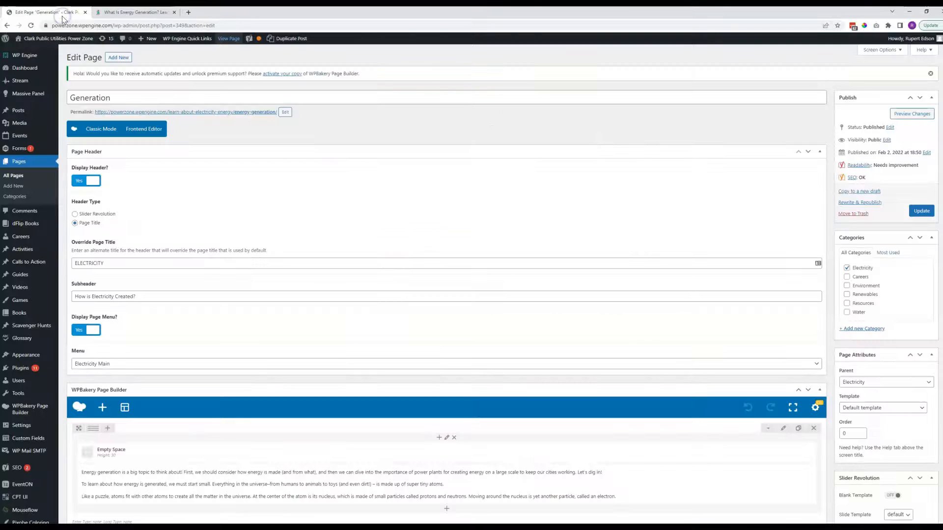
left_click(129, 14)
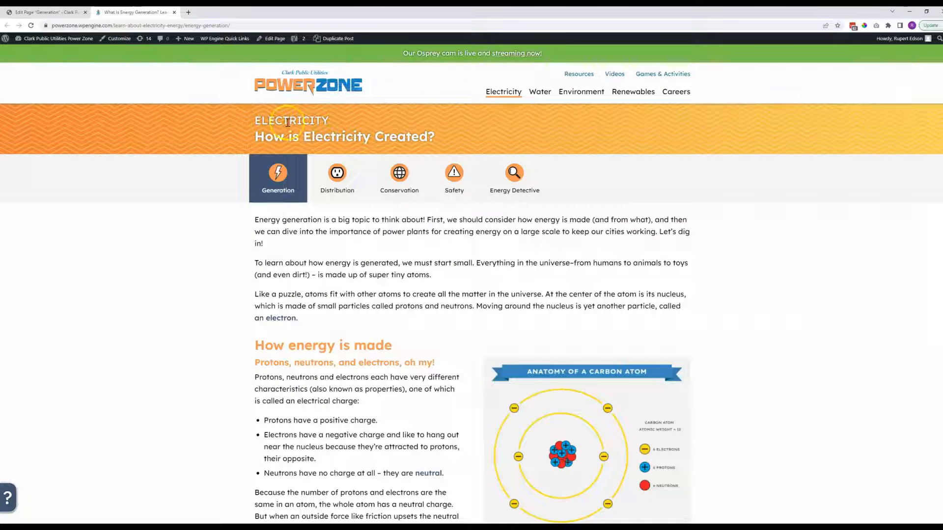
left_click(52, 12)
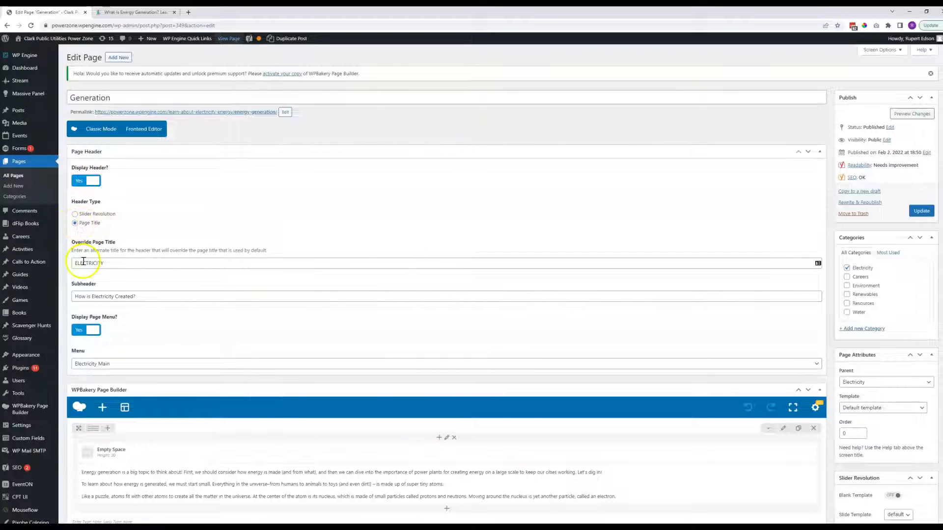
left_click(112, 264)
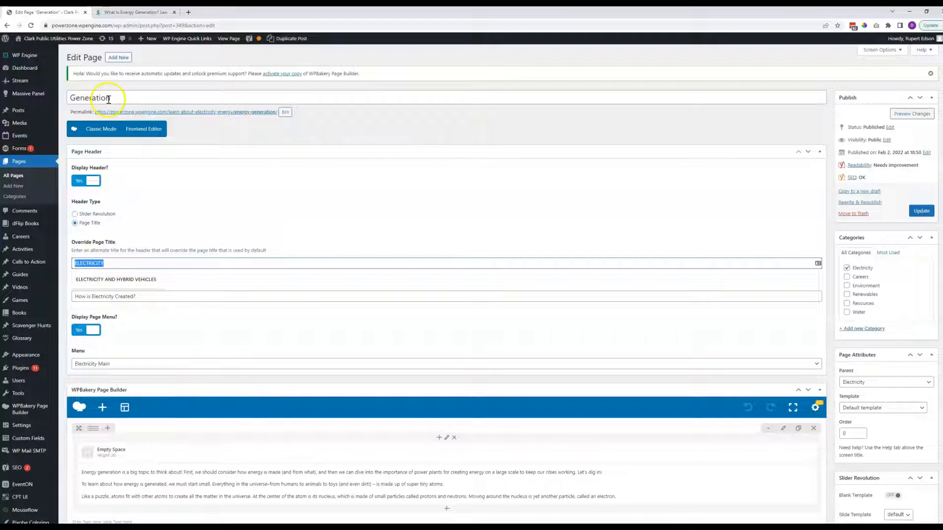
left_click(65, 231)
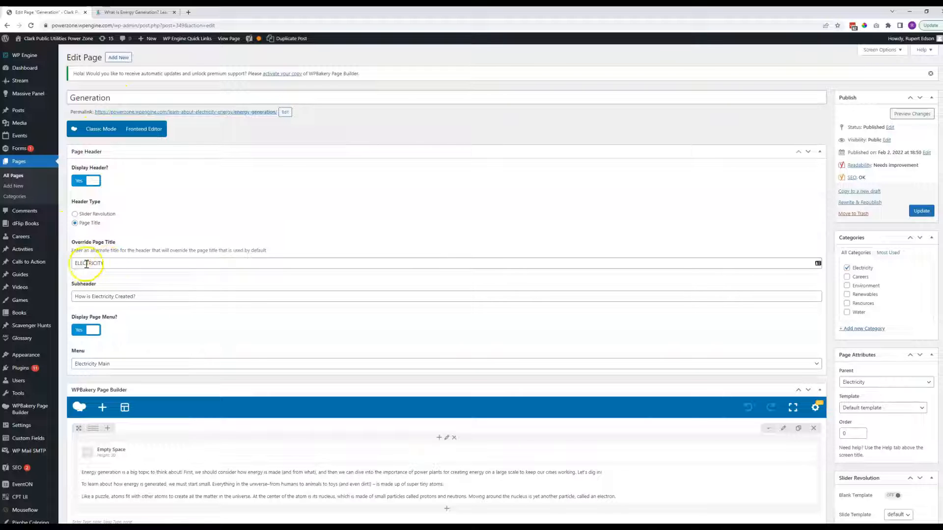
Compare the subheader and page menu settings in the editor with the header area of the live page.
left_click(117, 11)
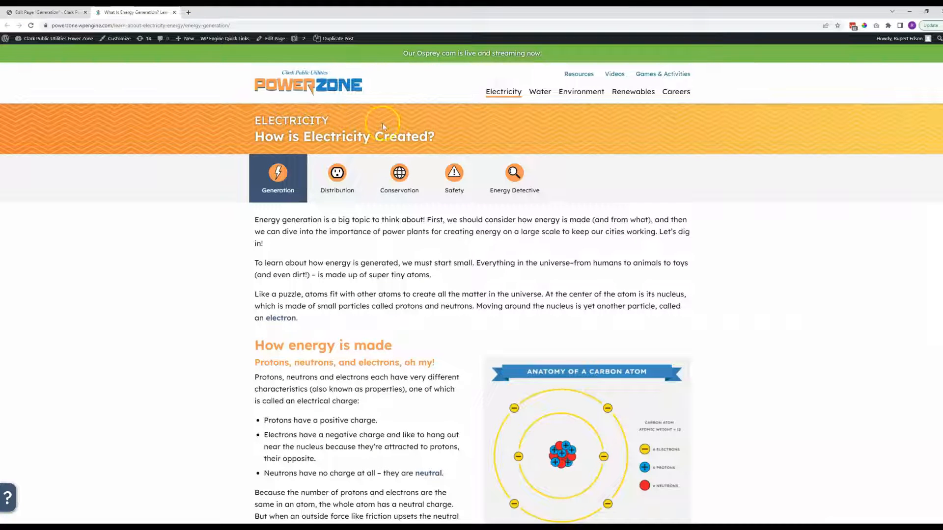
mouse_move(497, 96)
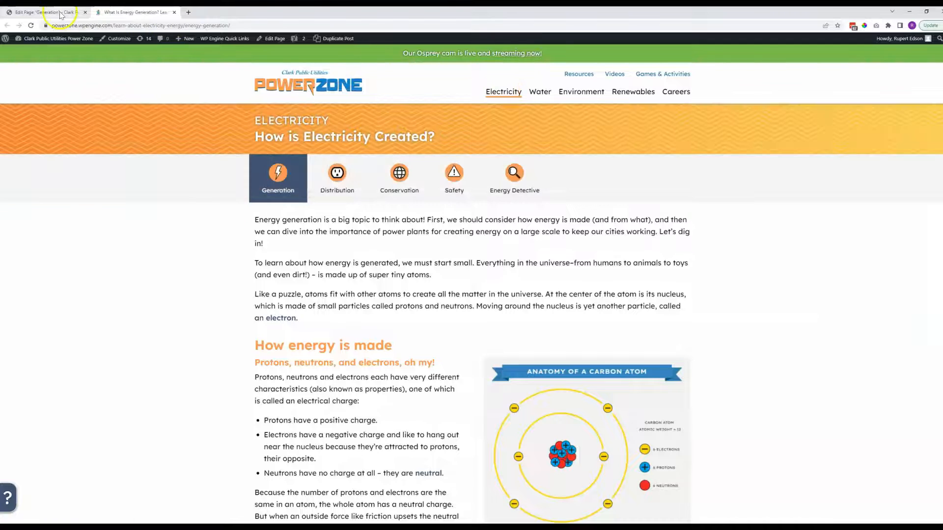
left_click(49, 12)
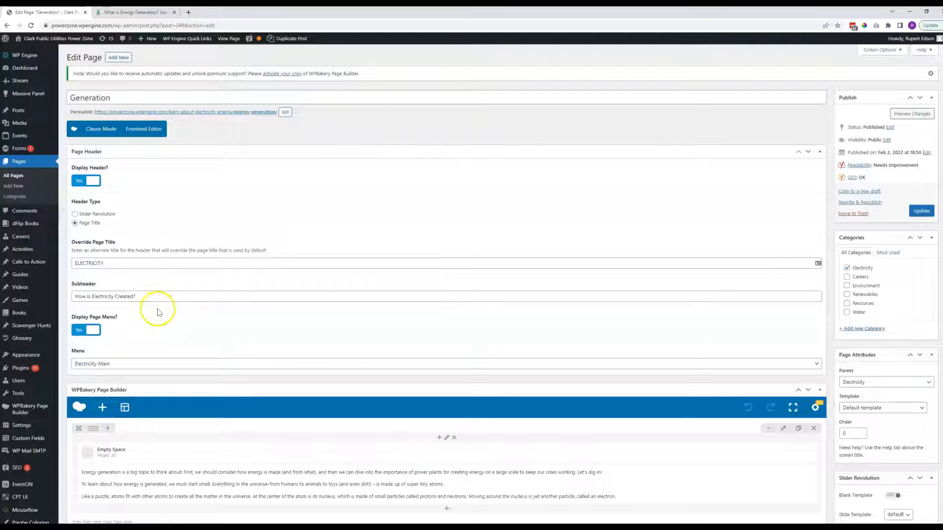
Compare the introductory text block in the page builder with the opening paragraphs of the live page.
scroll(159, 305, "down", 1)
scroll(162, 313, "down", 5)
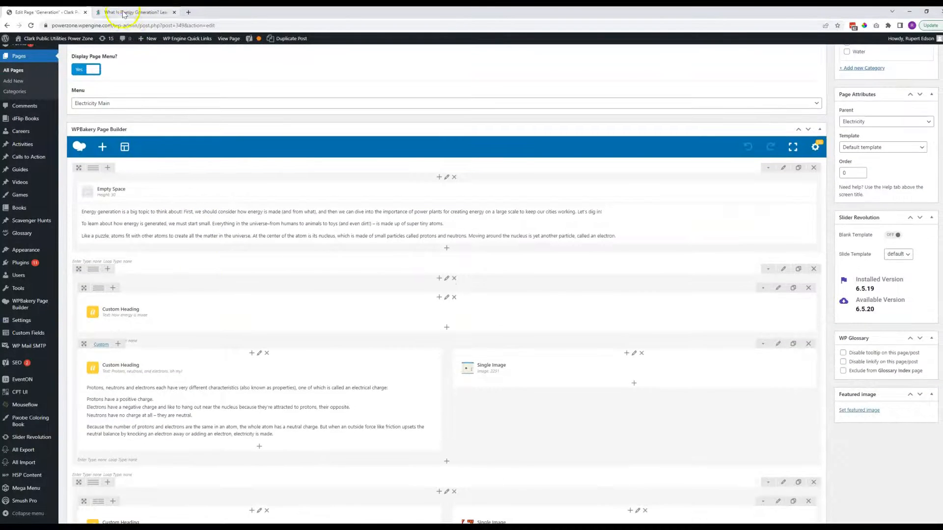
left_click(123, 15)
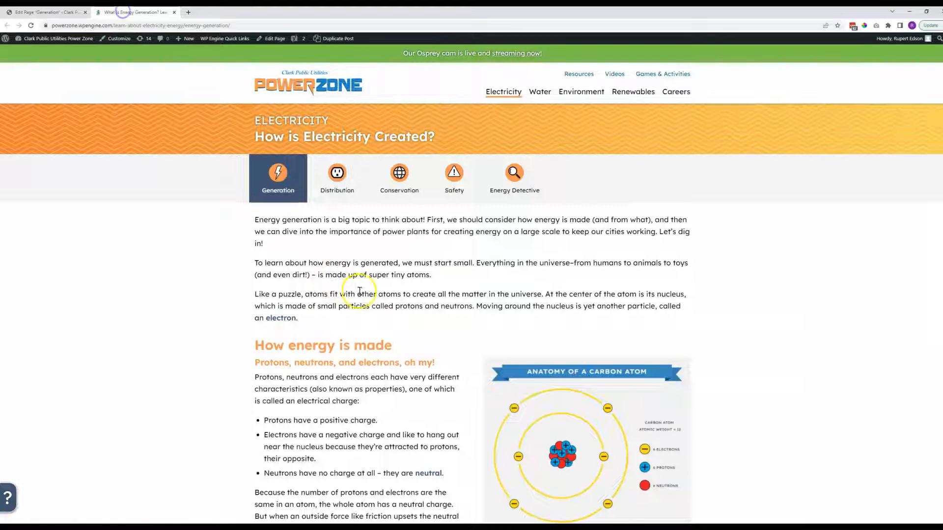
left_click(64, 17)
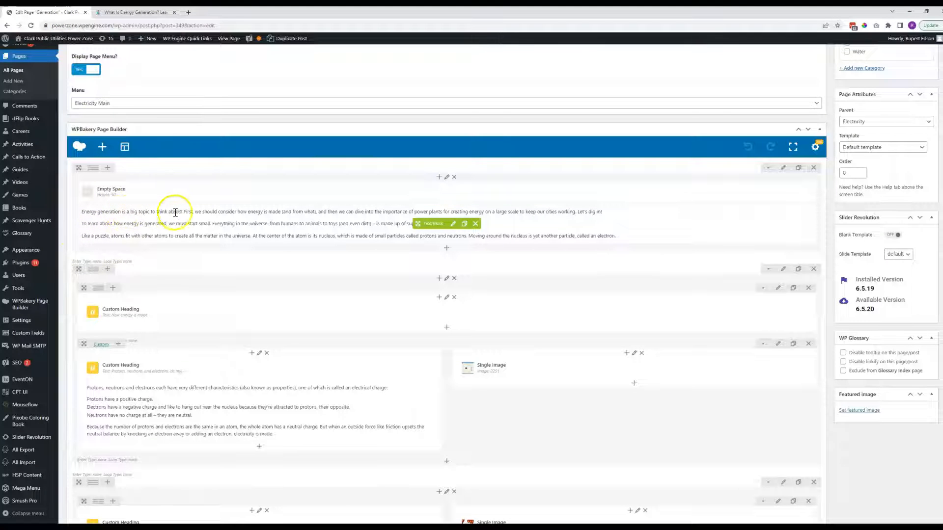
left_click(132, 13)
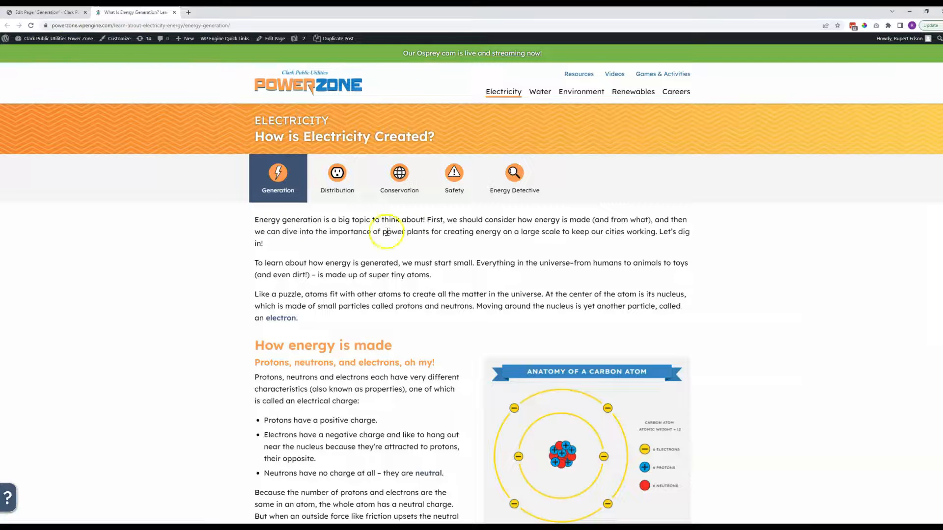
Compare the "How energy is made" headings, text and image in the page builder with that section of the live page.
left_click(59, 12)
scroll(130, 280, "down", 3)
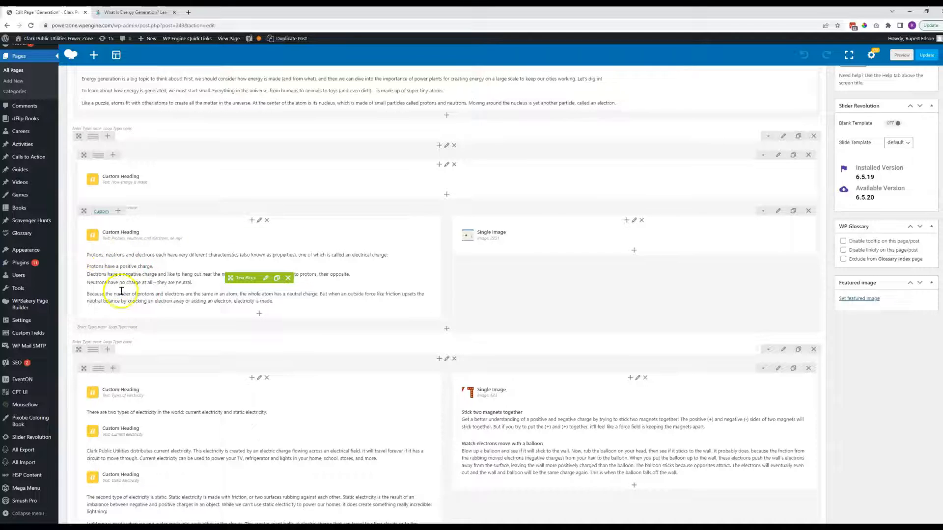
left_click(137, 13)
scroll(298, 335, "down", 2)
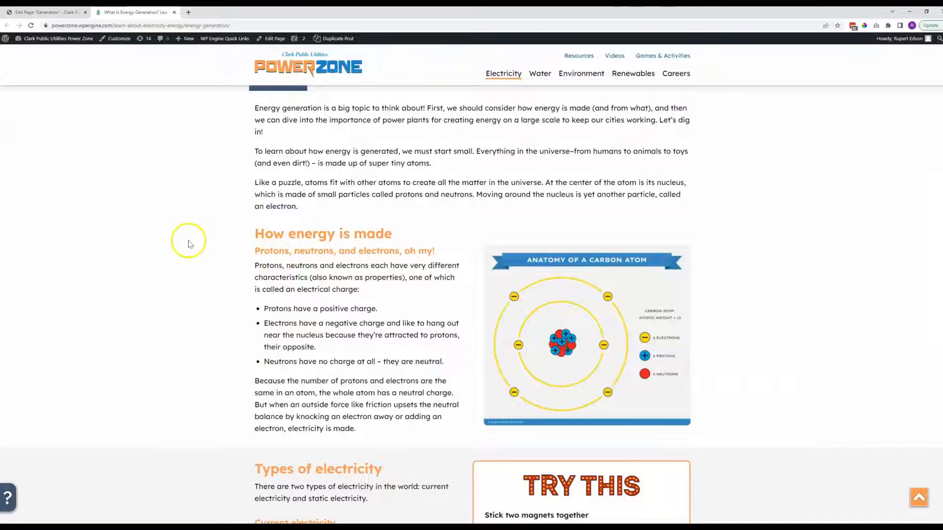
Open the settings of the text block below the "Protons, neutrons, and electrons, oh my!" heading in the page builder.
left_click(51, 12)
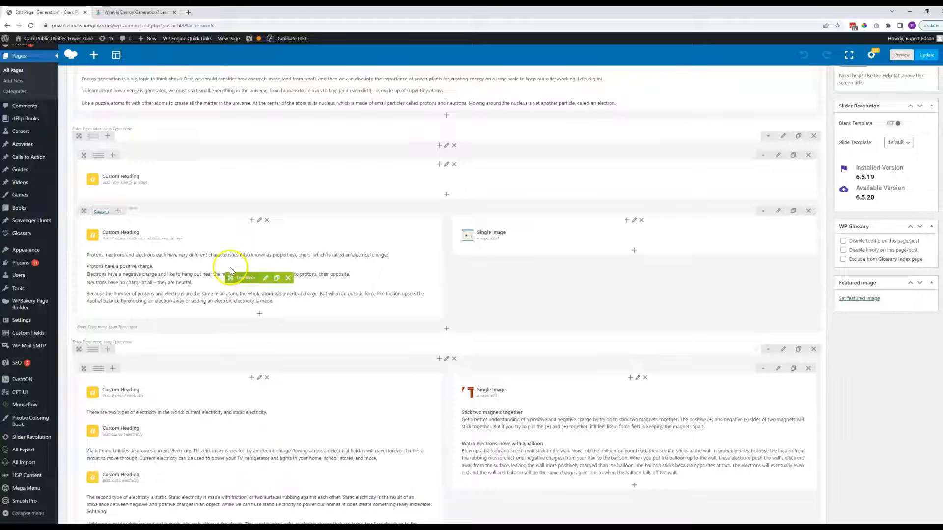
left_click(277, 279)
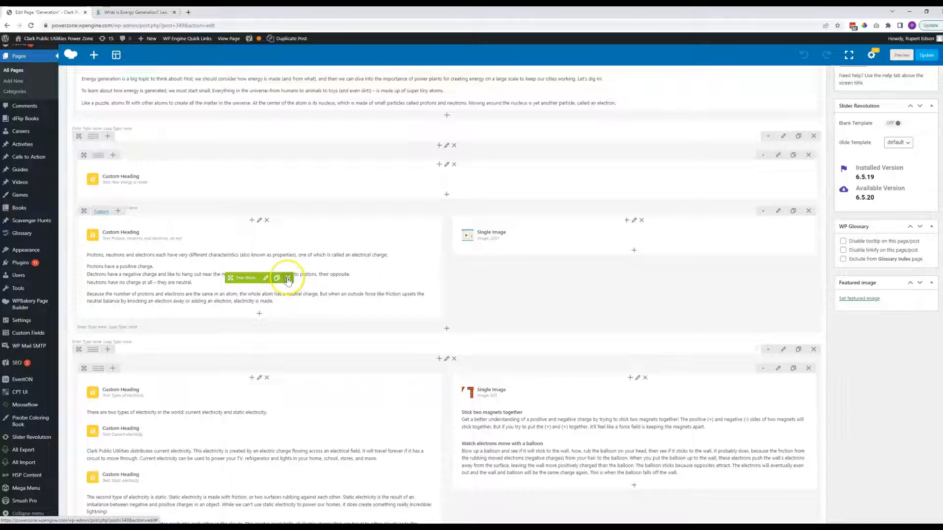
left_click(266, 279)
left_click(266, 279)
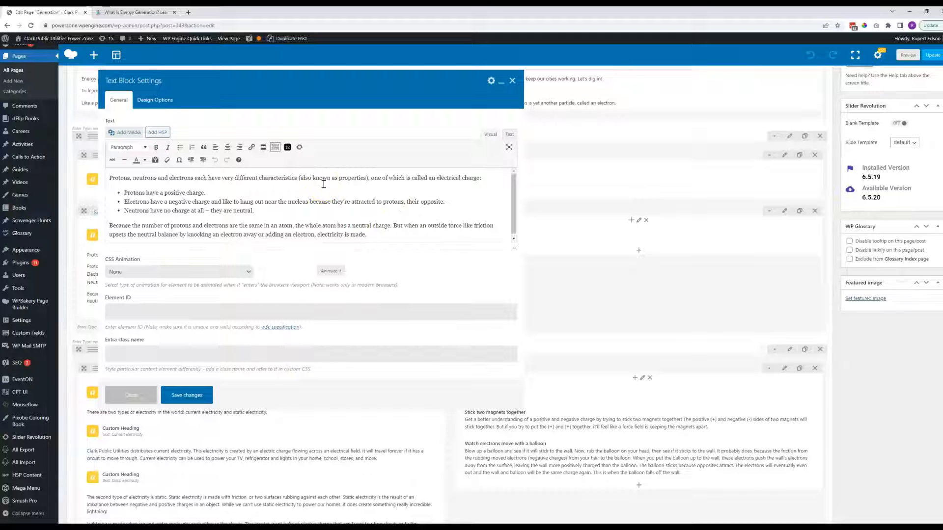
left_click(240, 192)
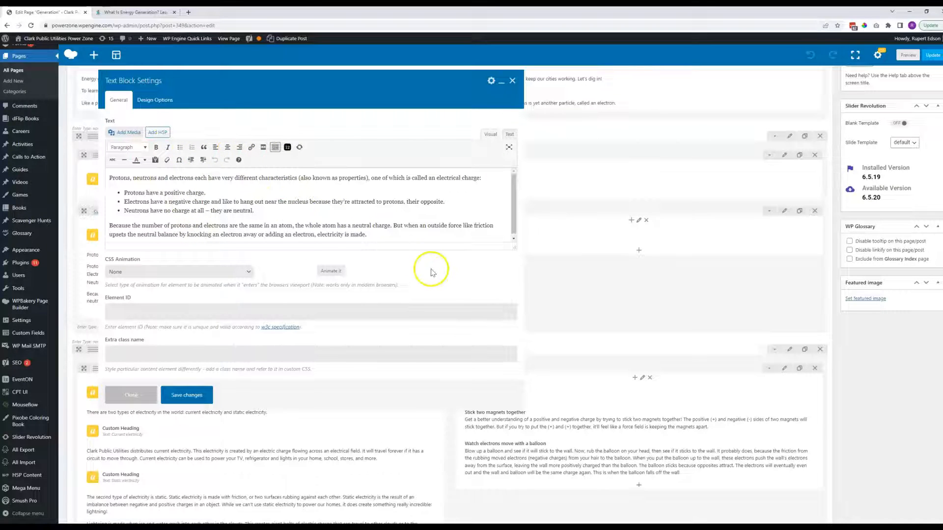
Reposition and enlarge the Text Block Settings dialog and make its text area taller.
left_click_drag(333, 79, 357, 94)
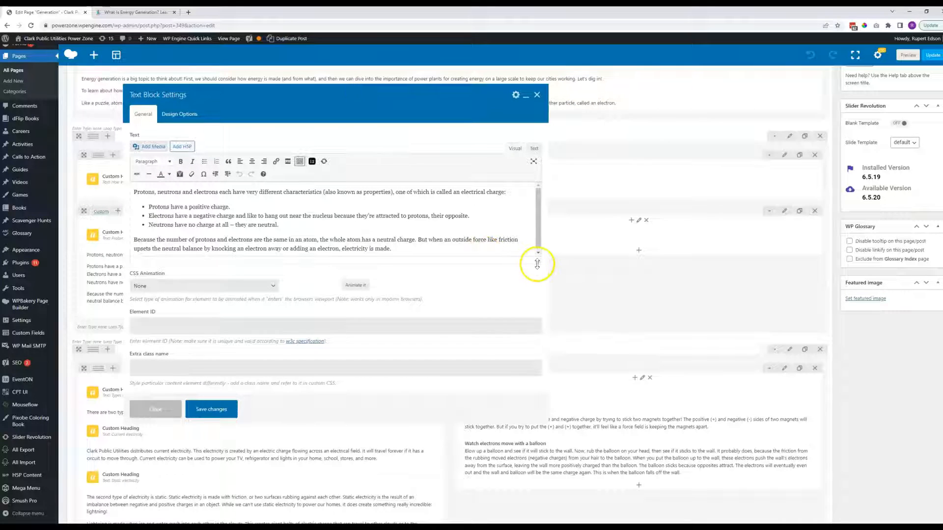
left_click_drag(538, 264, 538, 297)
left_click_drag(547, 452, 716, 482)
left_click_drag(706, 296, 702, 359)
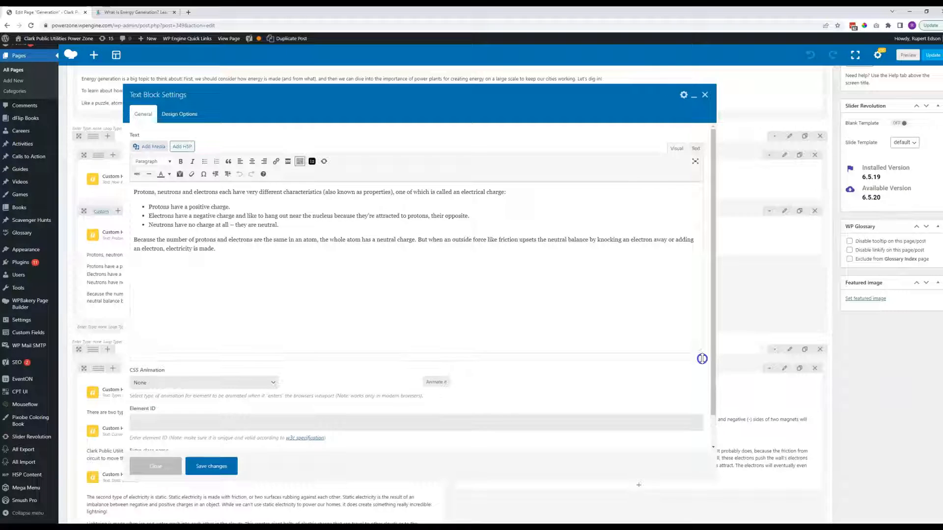
Add the closing paragraph "Here is the additional text we are adding." to the text block and save its changes.
left_click(239, 251)
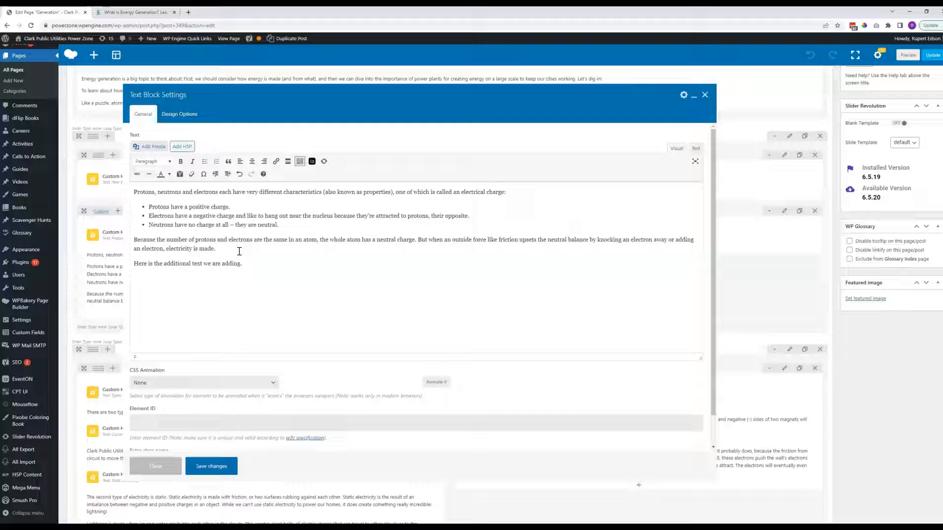
left_click(238, 260)
left_click(301, 282)
left_click(288, 274)
left_click(284, 274)
left_click(418, 321)
left_click(210, 466)
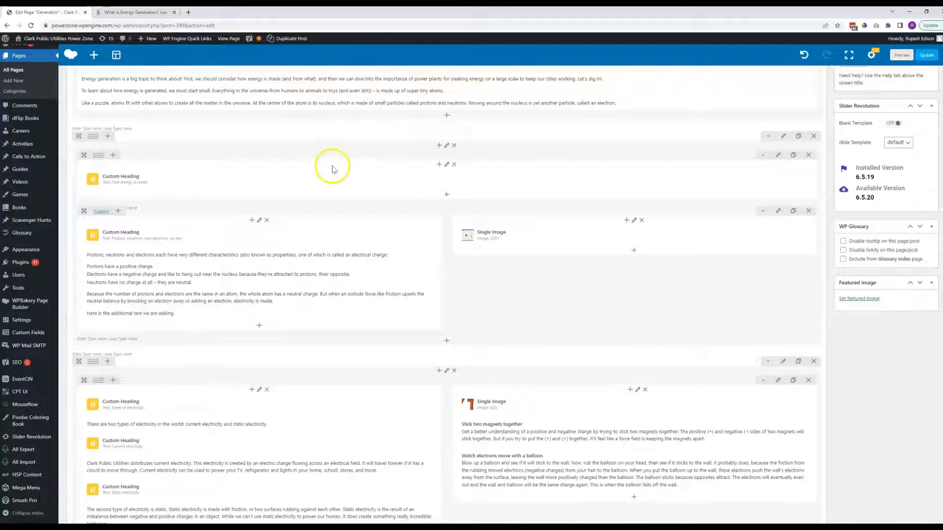
Update the Generation page and reload its live version to check the added paragraph.
left_click(928, 57)
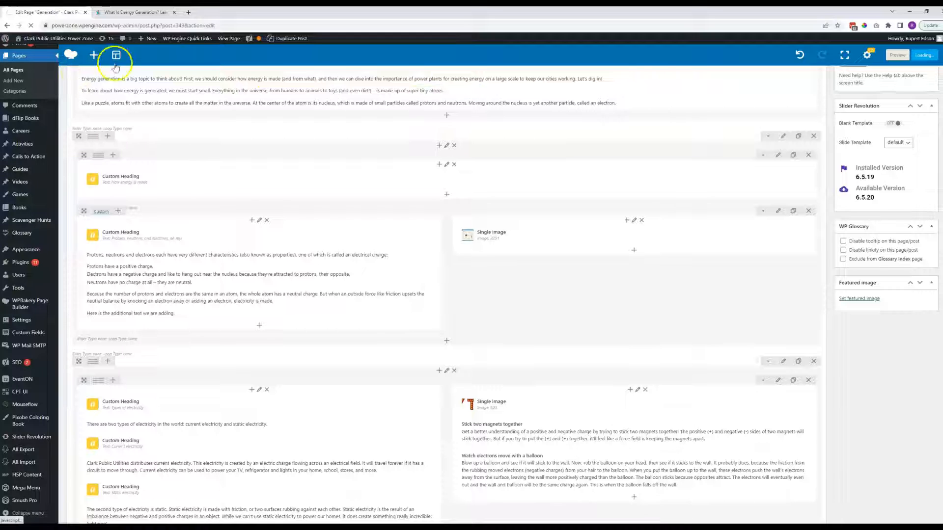
left_click(132, 14)
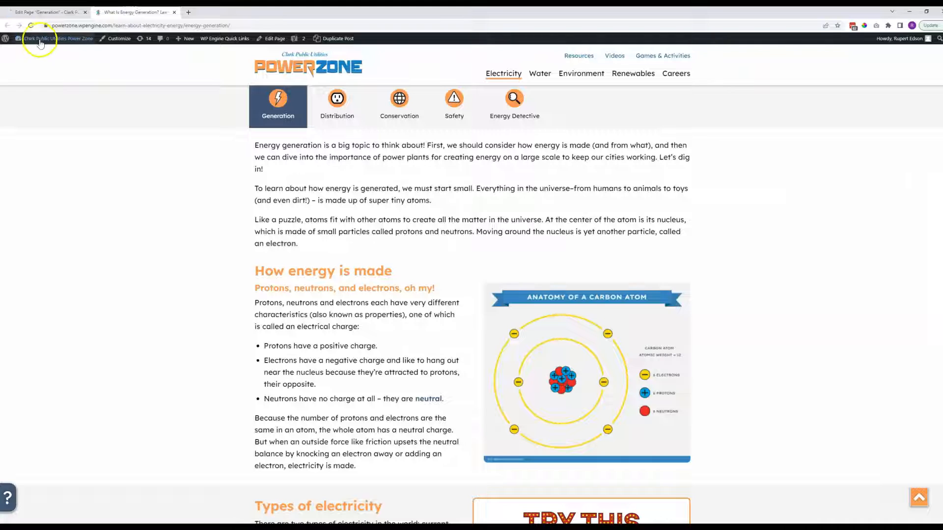
left_click(31, 25)
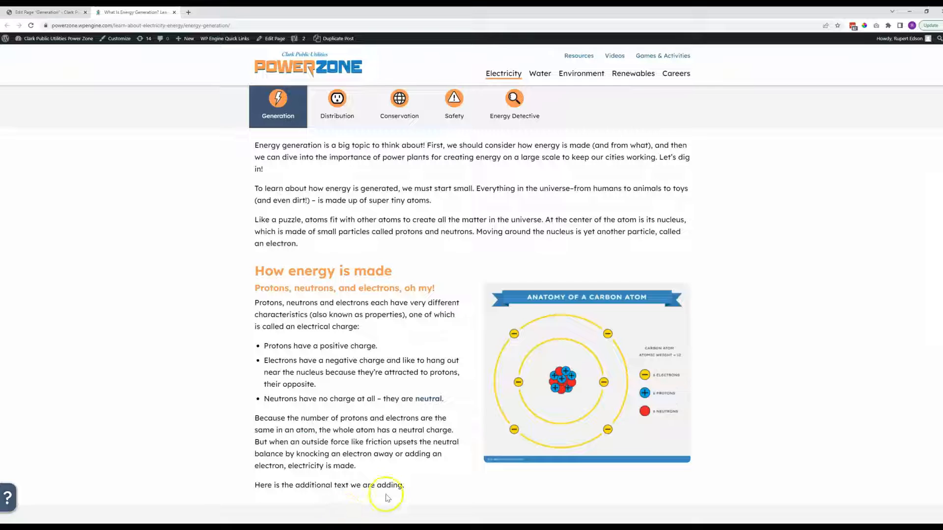
left_click_drag(405, 486, 244, 480)
left_click(208, 429)
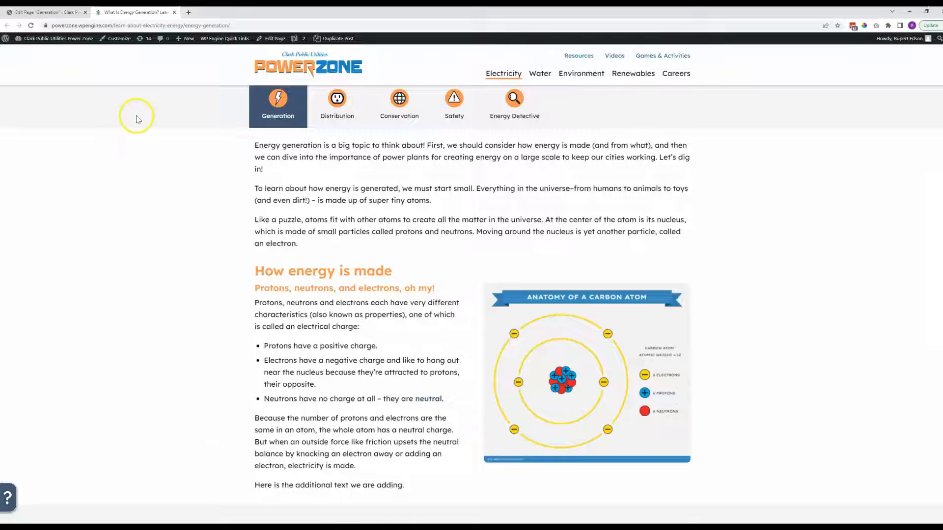
Reopen the same text block in the editor and append "Have questions? Please contact us!" to its last paragraph.
left_click(57, 12)
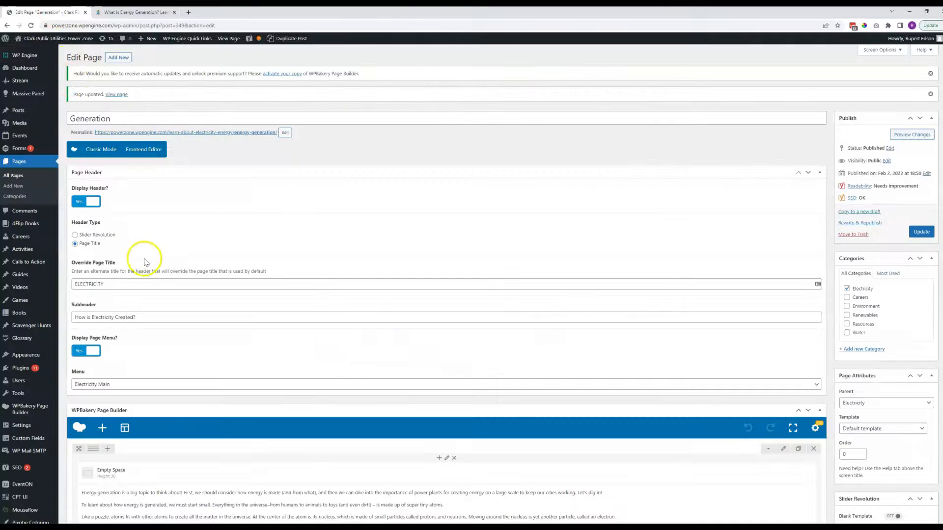
scroll(144, 260, "down", 7)
scroll(145, 261, "down", 2)
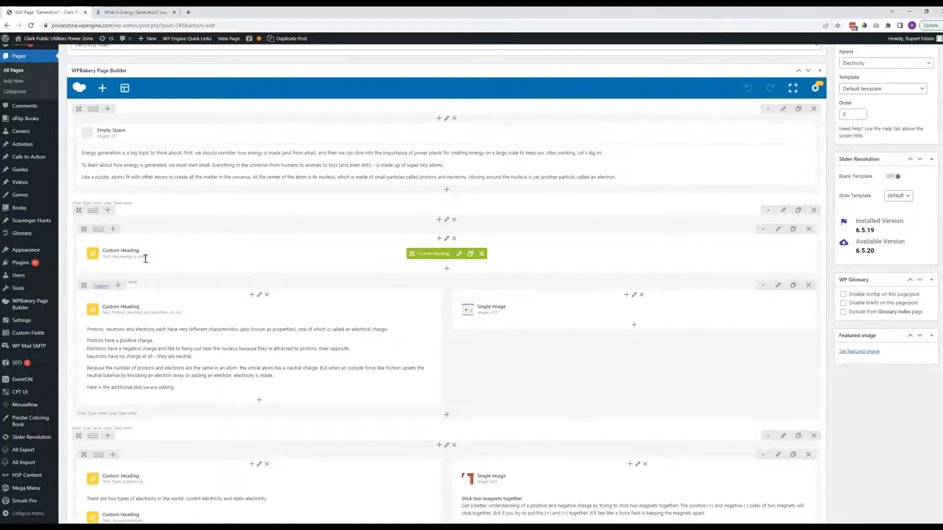
left_click(267, 270)
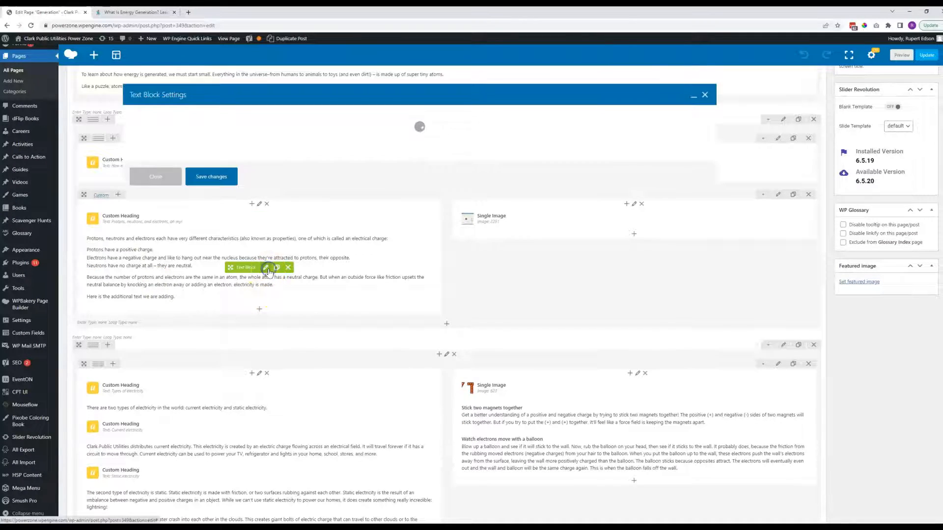
scroll(301, 221, "down", 1)
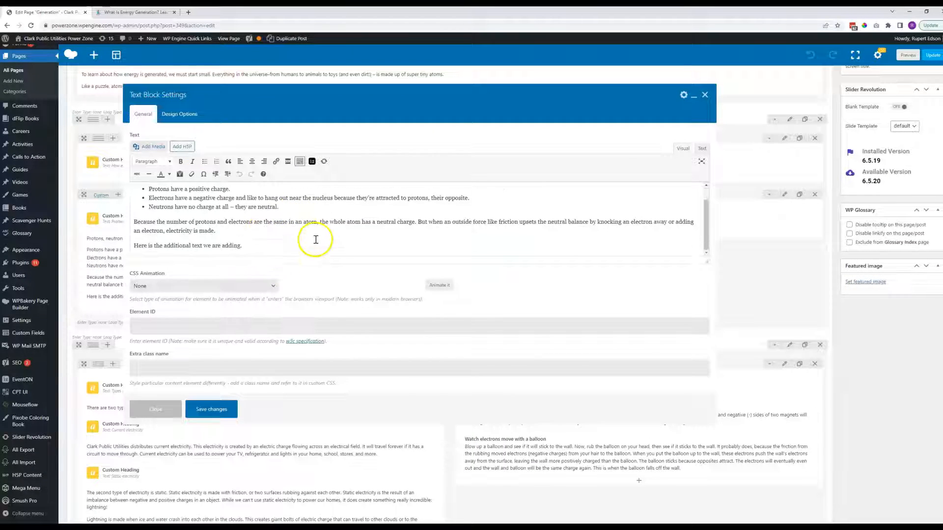
type("vi")
Link the words "contact us" to the existing Contact Us page, found by searching for "contact", and save the text block.
left_click_drag(305, 246, 349, 273)
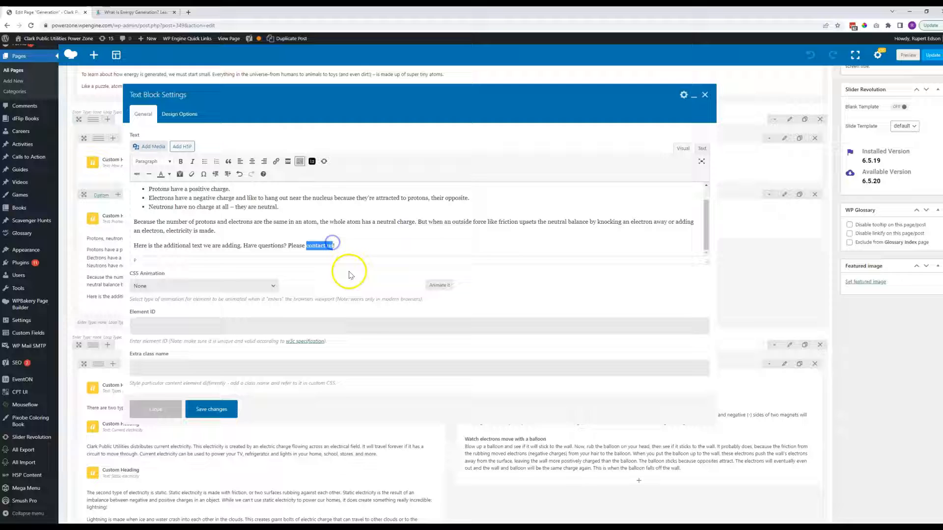
left_click(276, 162)
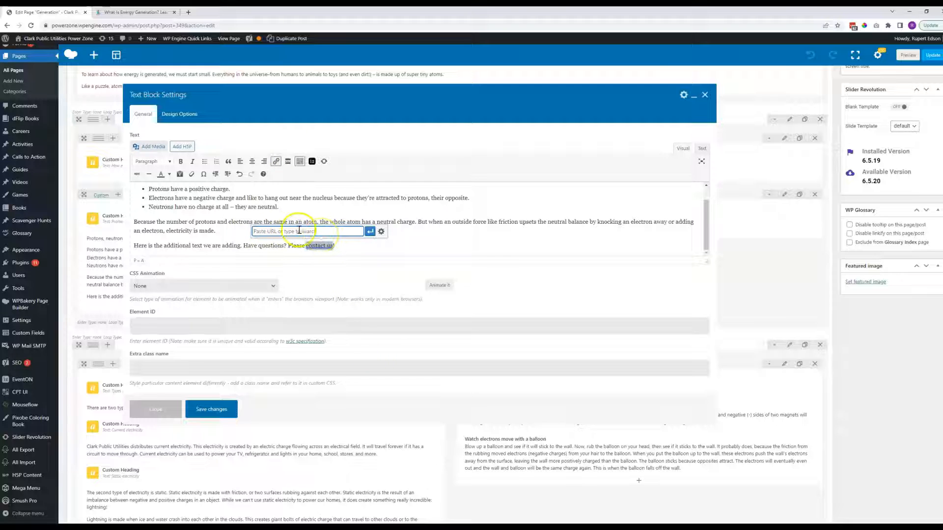
left_click(381, 233)
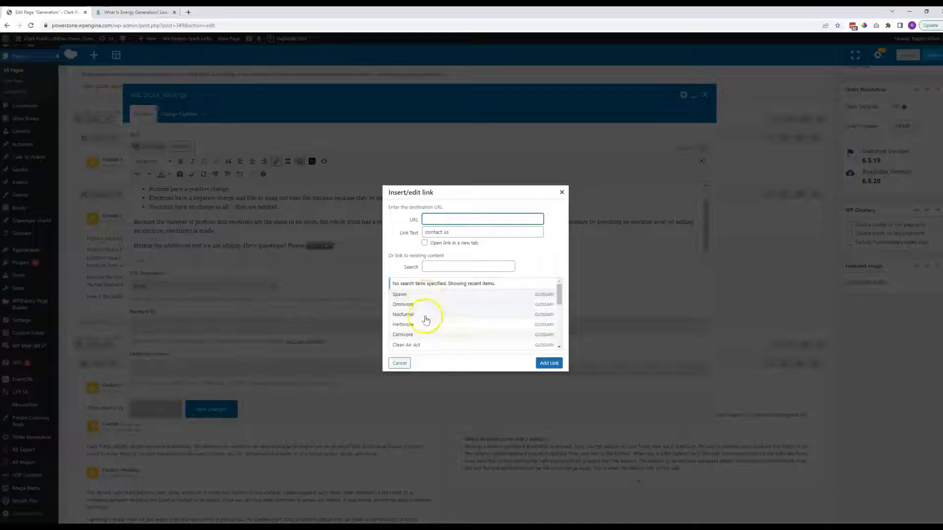
mouse_move(558, 290)
left_mouse_down()
mouse_move(559, 336)
mouse_move(558, 280)
left_mouse_up()
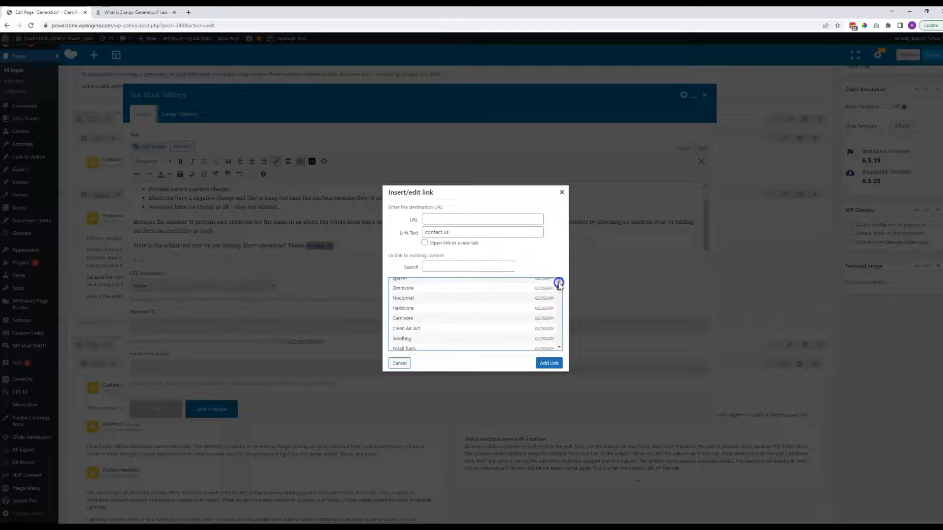
left_click(450, 265)
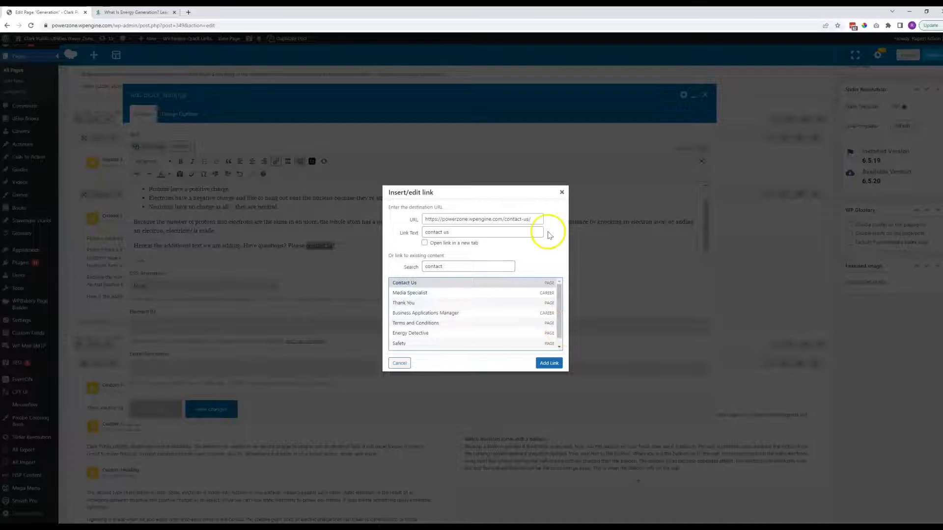
left_click(549, 364)
left_click(209, 409)
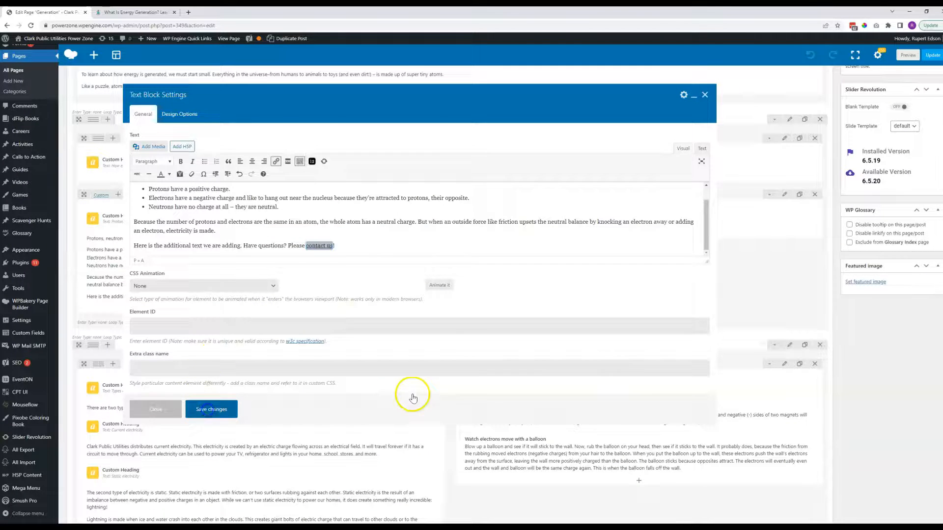
Update the page, reload its live version and test the new "contact us" link.
left_click(929, 55)
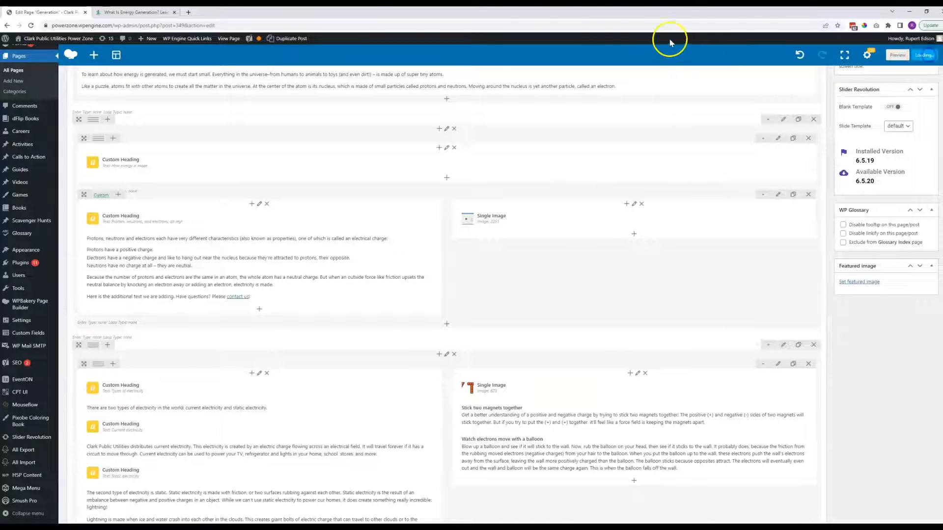
left_click(183, 13)
key("F5")
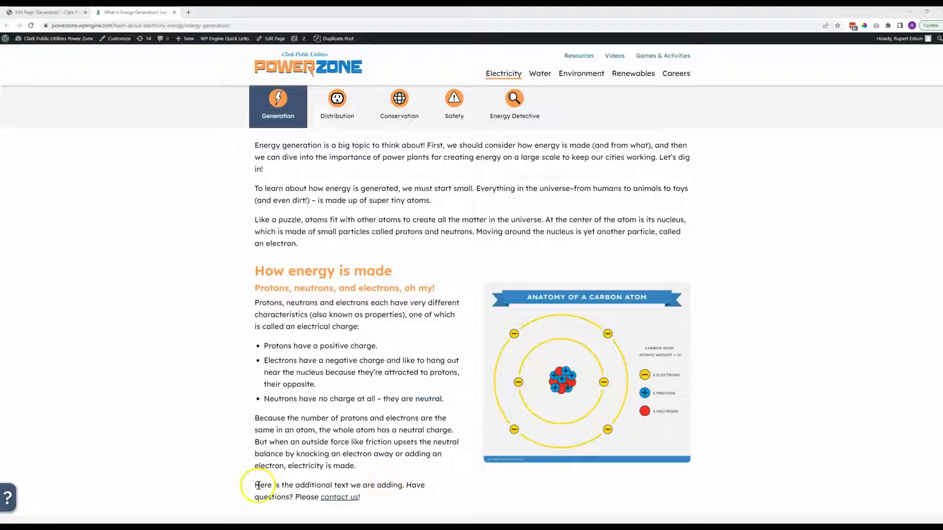
left_click_drag(260, 485, 317, 484)
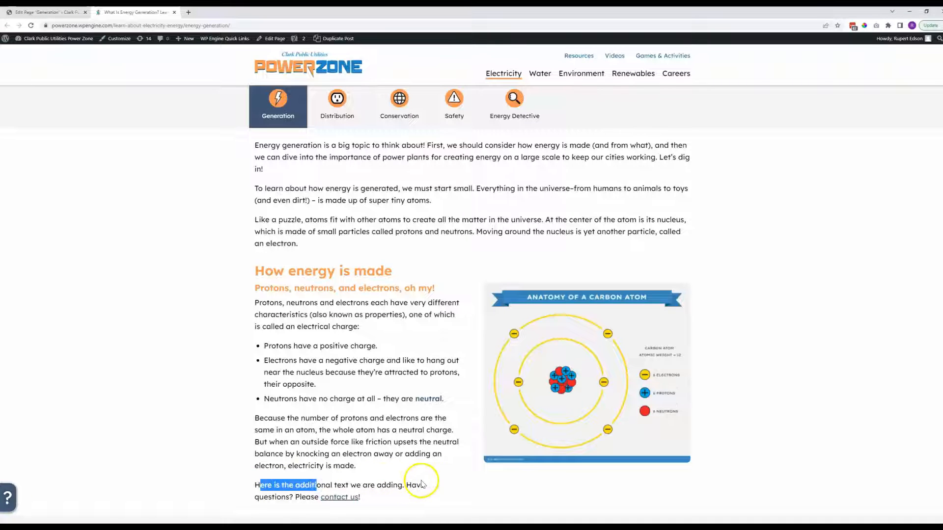
left_click(338, 498)
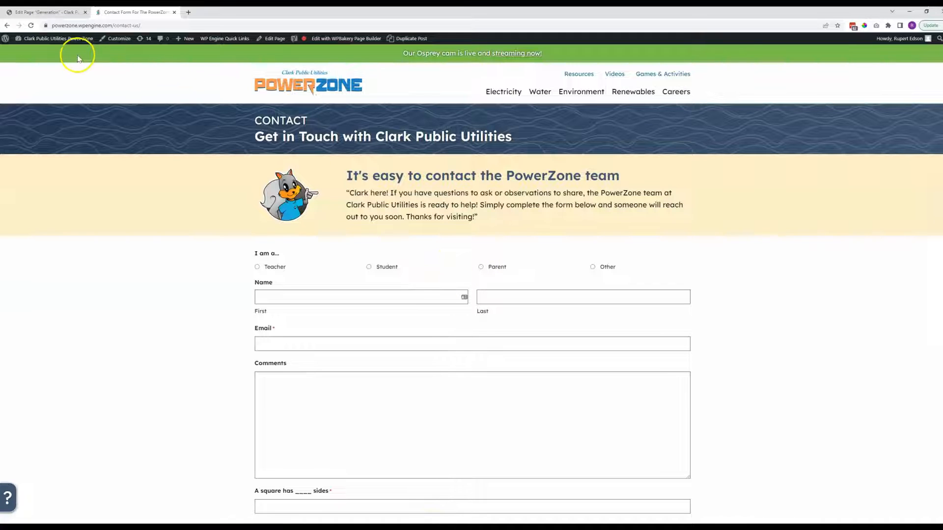
Return to the live Generation page, and open clarkpublicutilities.com in a new browser tab.
left_click(8, 26)
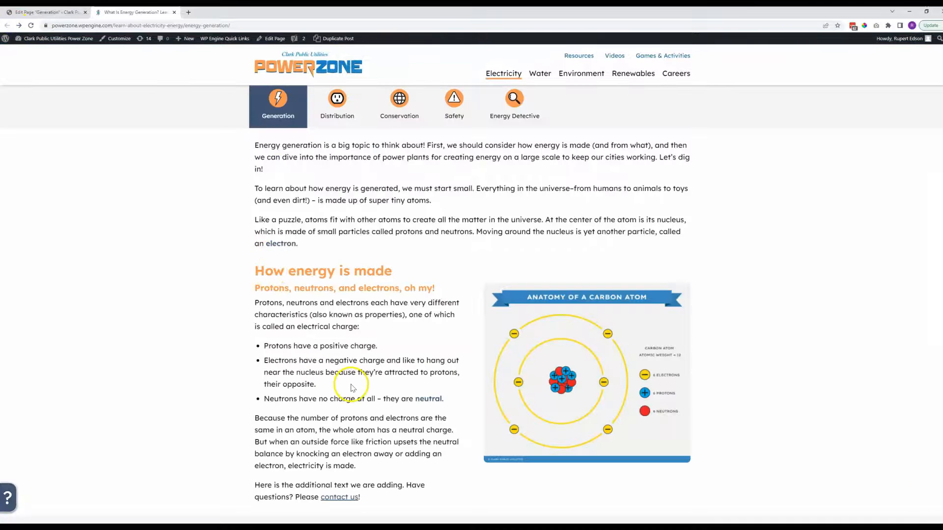
scroll(314, 398, "down", 2)
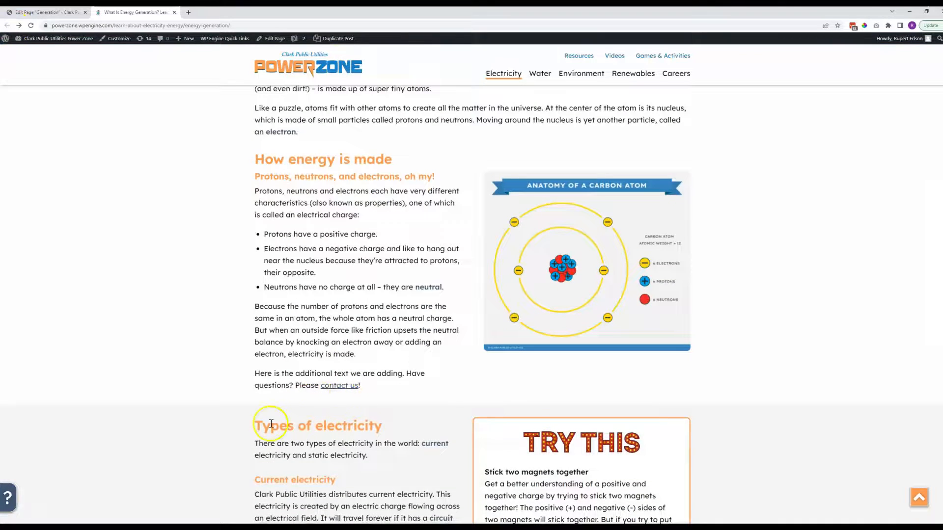
left_click(188, 12)
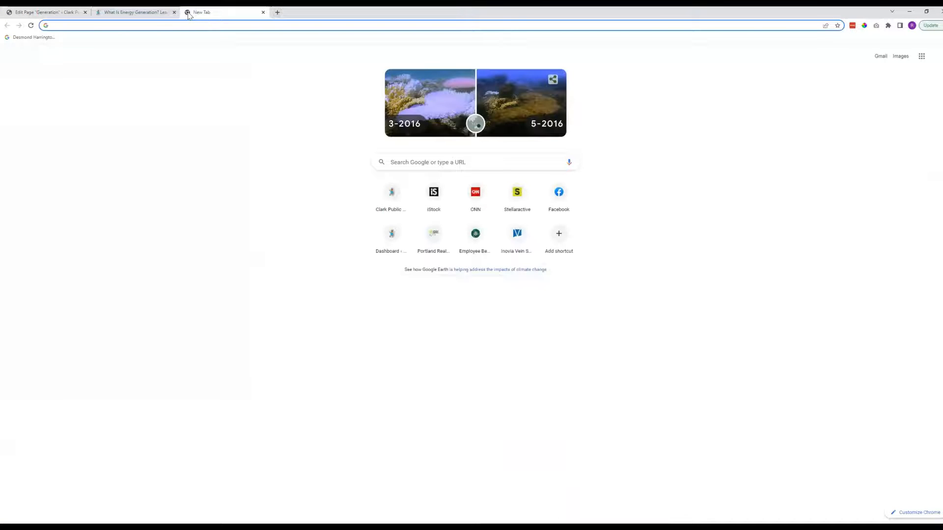
type("clarkpublicutilities.com")
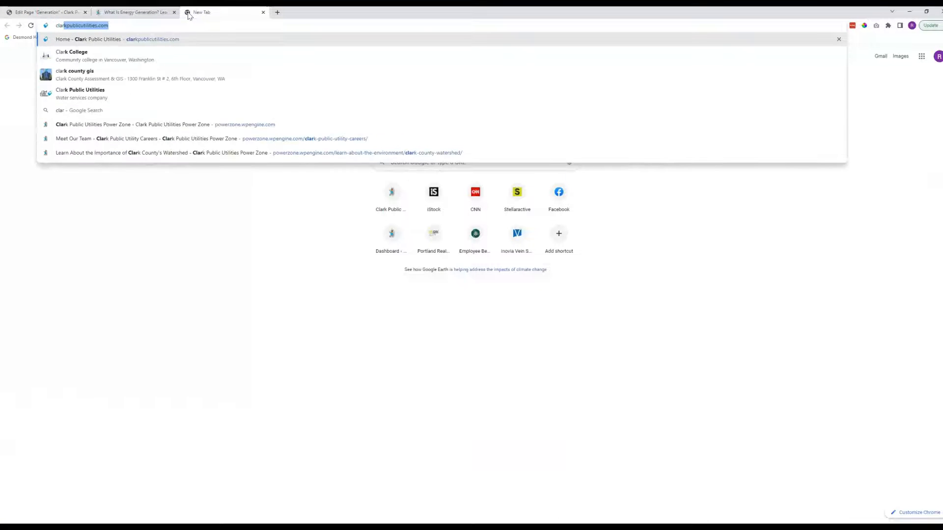
key("Return")
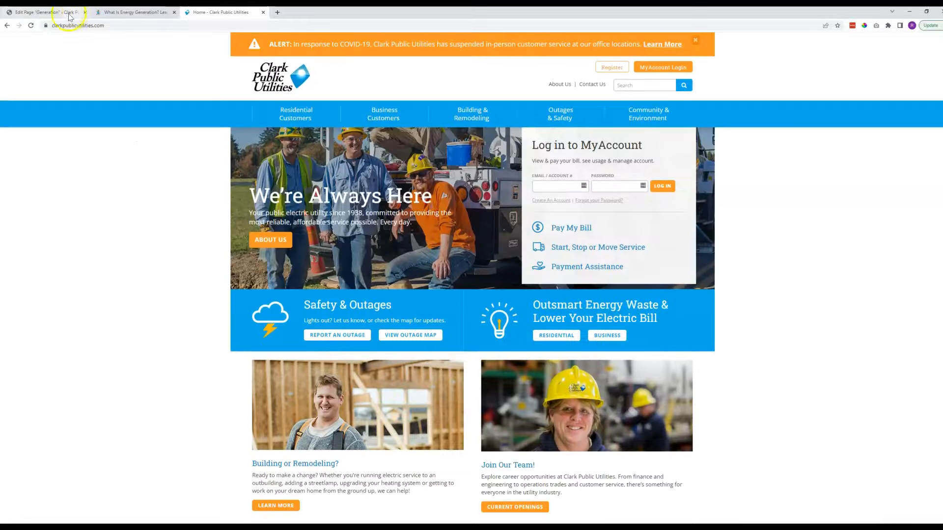
Reopen the text block containing the "contact us" link in the page editor and set that link to open in a new tab.
left_click(60, 13)
scroll(163, 295, "down", 7)
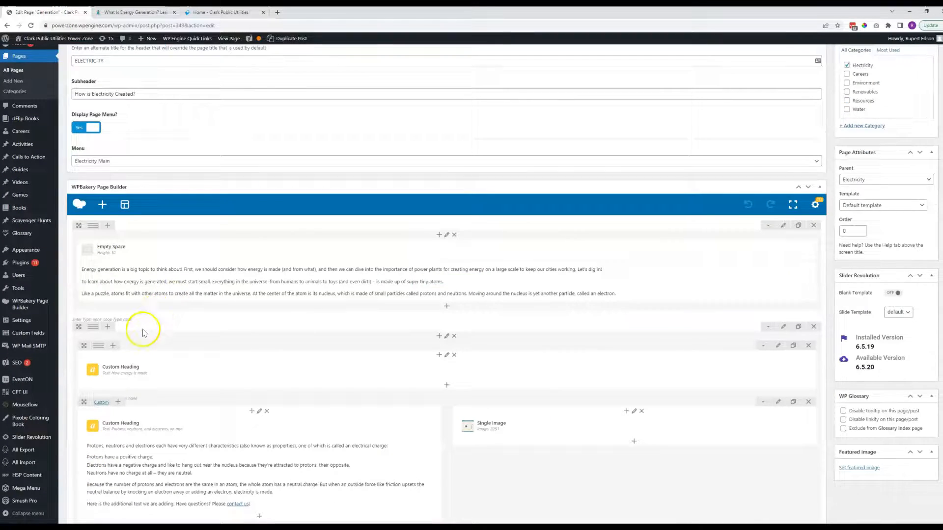
left_click(264, 364)
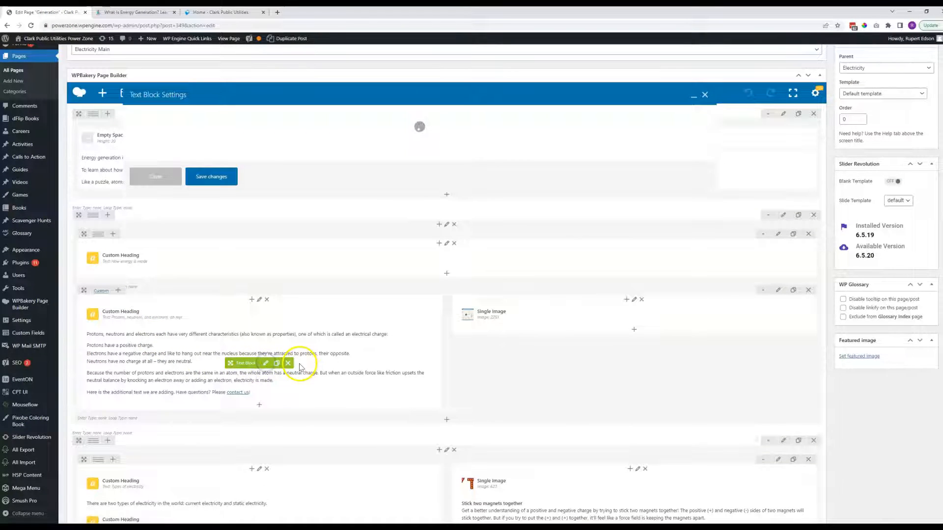
scroll(295, 235, "down", 1)
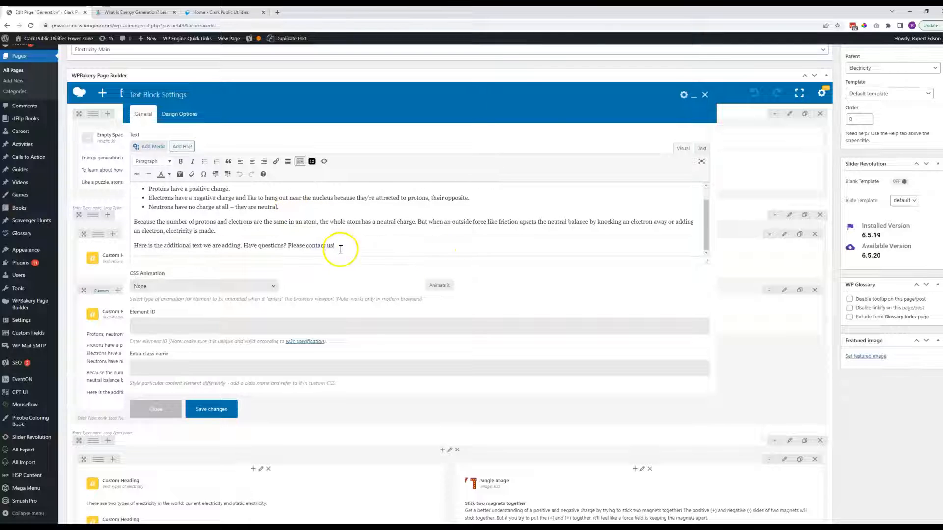
left_click(323, 246)
left_click(358, 231)
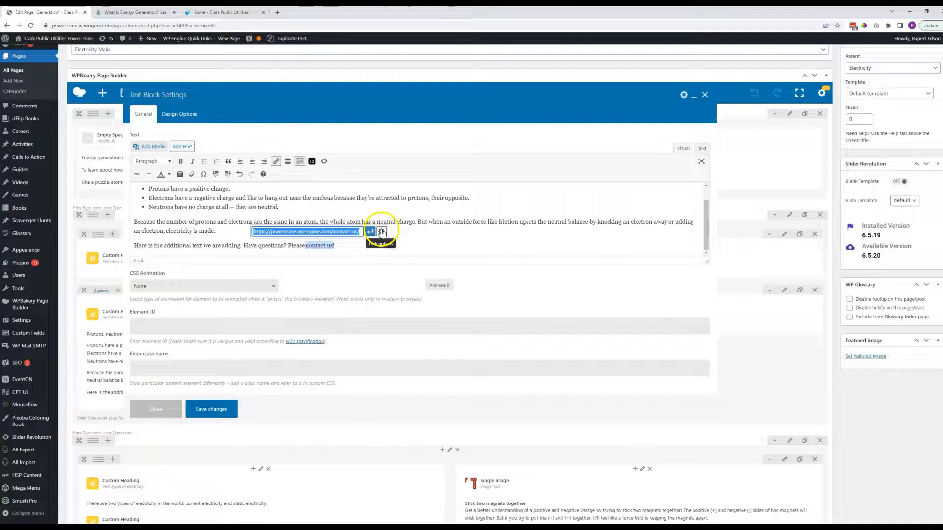
left_click(381, 231)
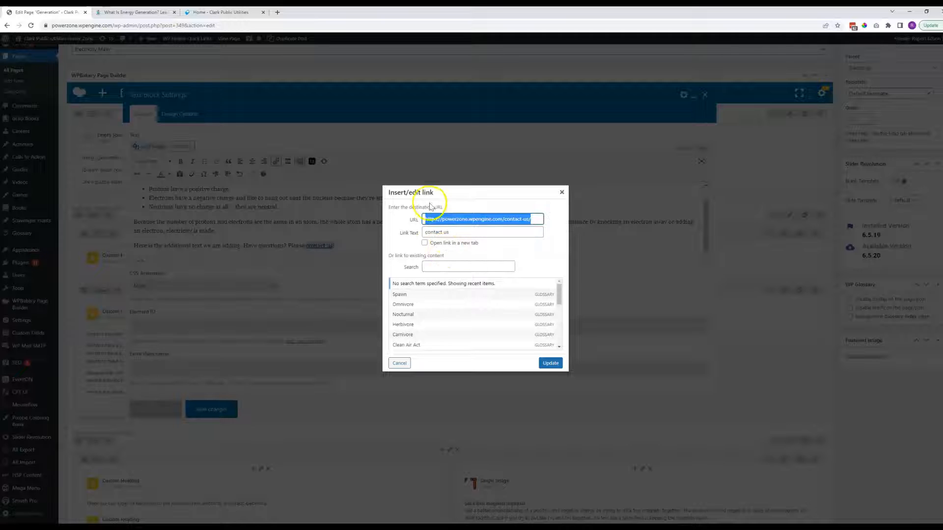
left_click(426, 244)
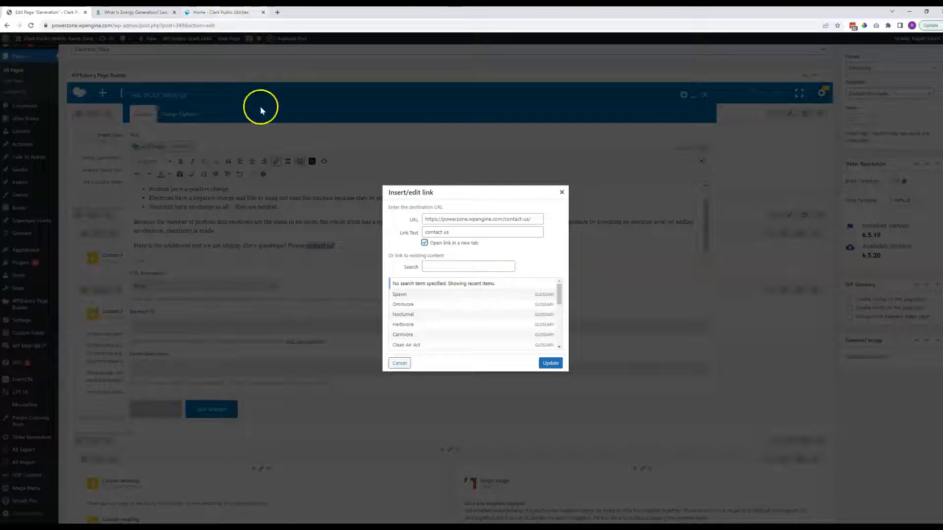
Select the link's existing destination URL for replacement and copy the web address of the Clark Public Utilities home page.
left_click(459, 220)
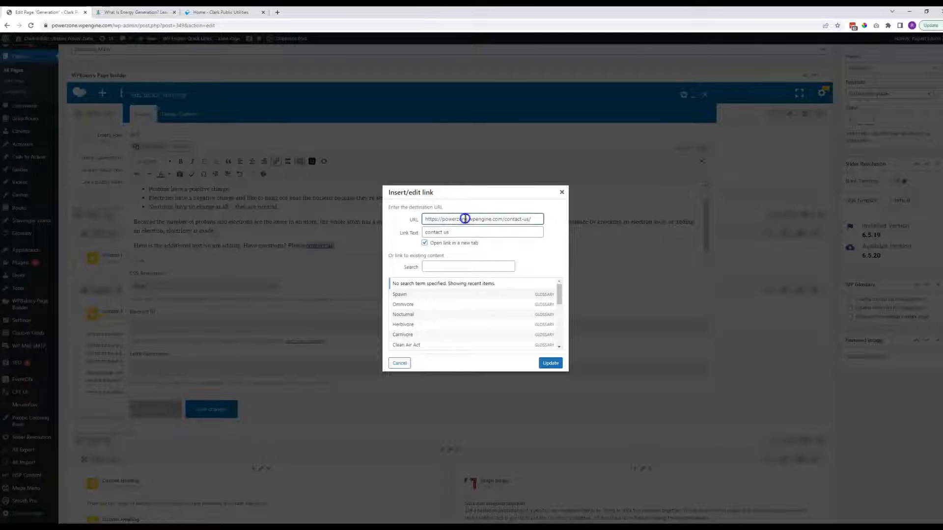
triple_click(465, 219)
left_click(219, 13)
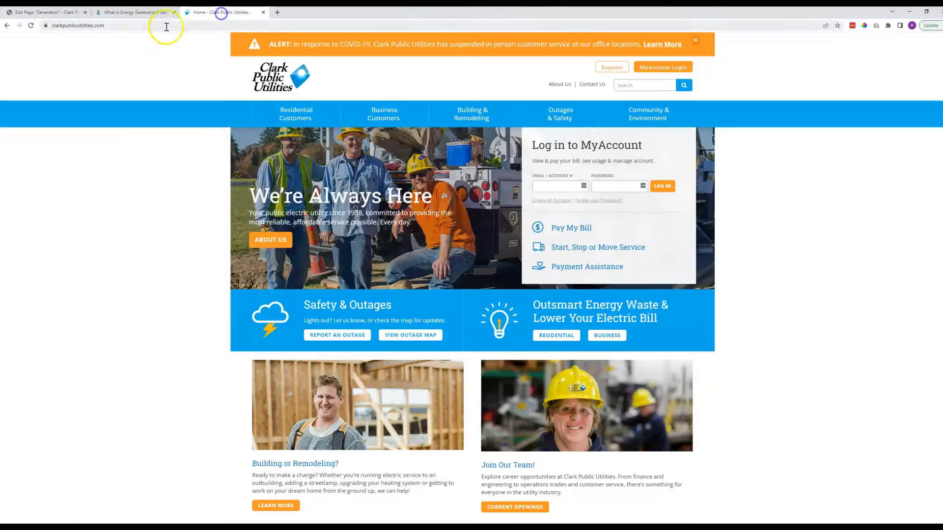
left_click_drag(120, 25, 38, 26)
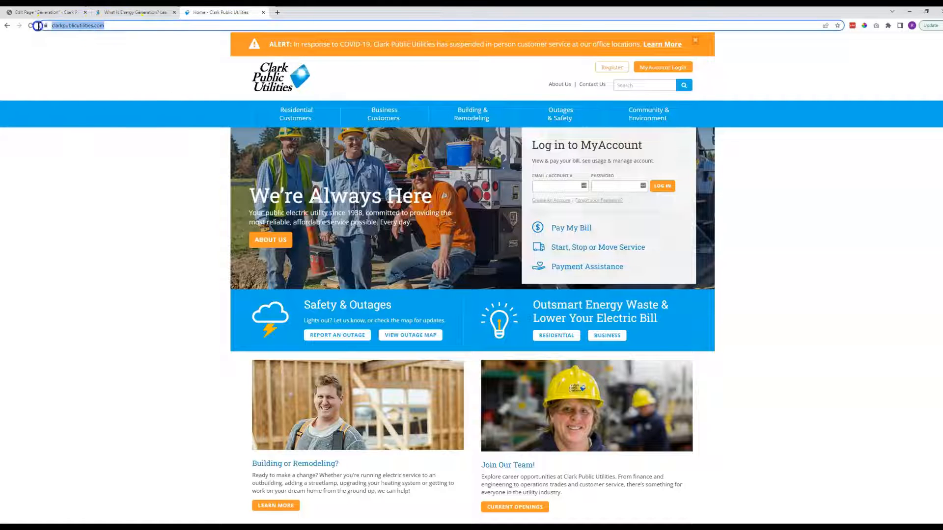
right_click(79, 30)
left_click(102, 69)
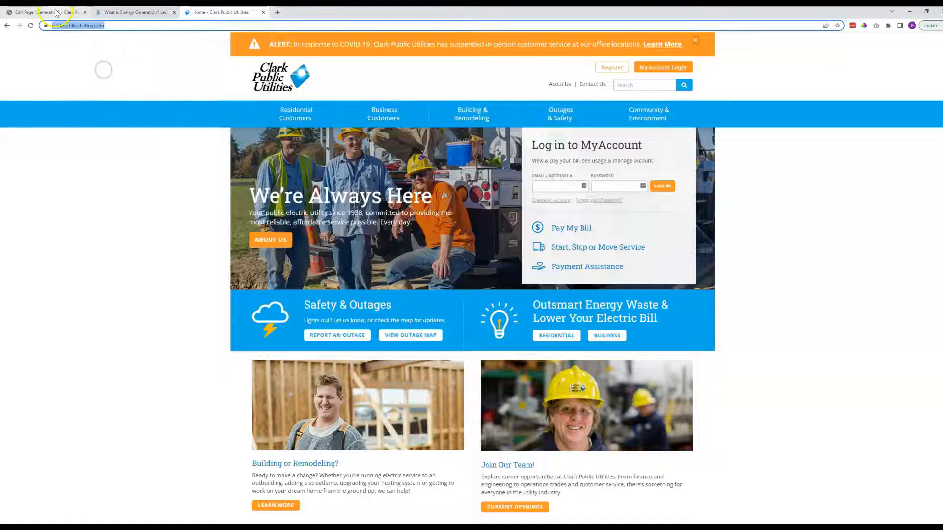
key("ctrl+1")
right_click(465, 222)
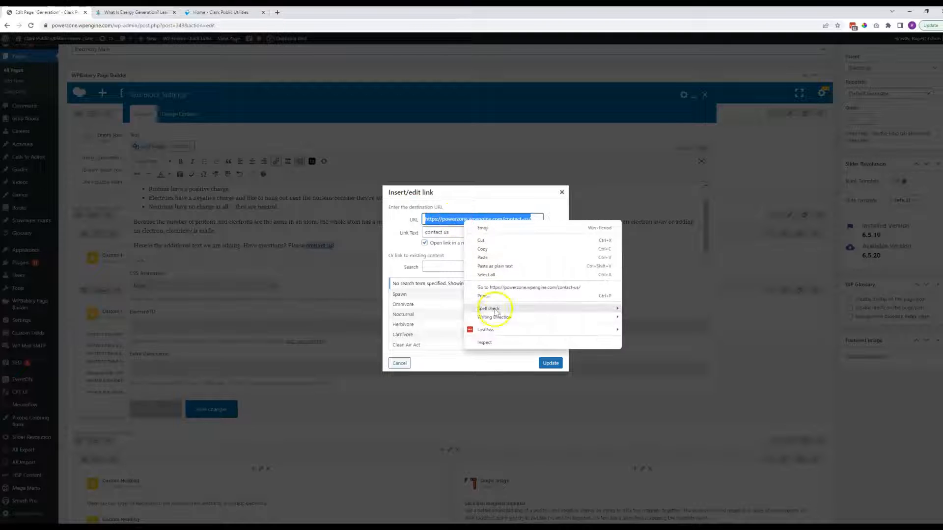
left_click(482, 257)
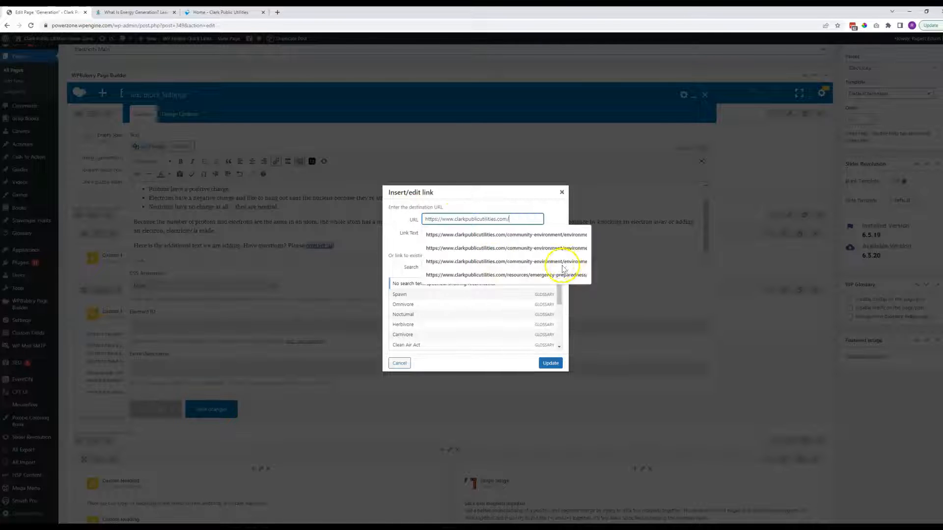
left_click(506, 202)
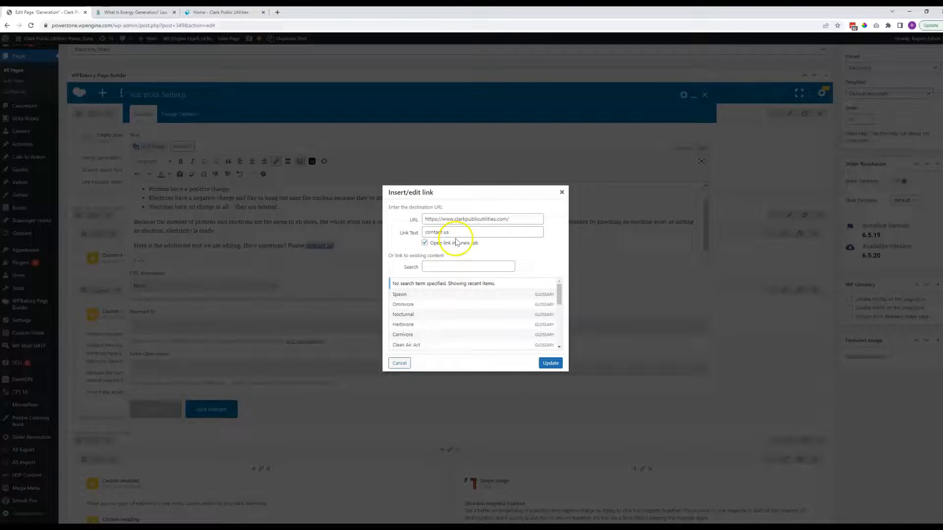
left_click(551, 363)
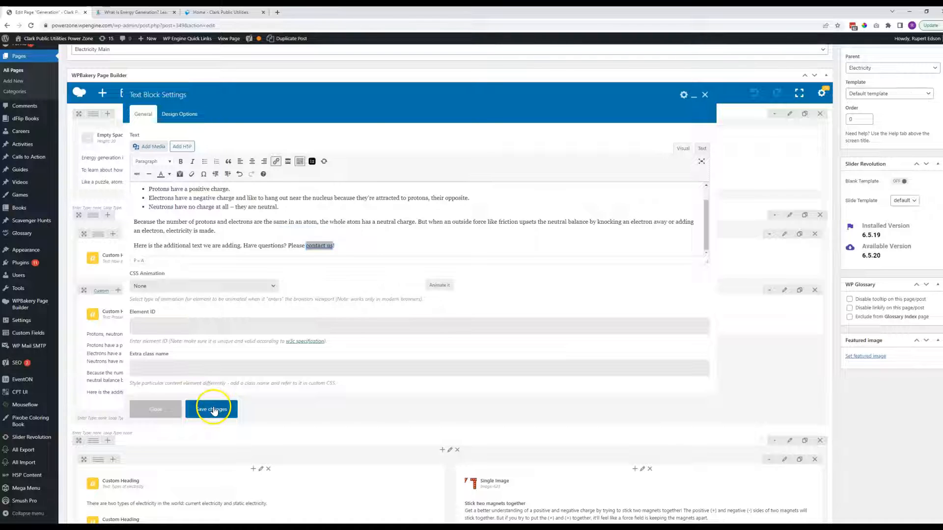
left_click(212, 409)
Update the Generation page, test the "contact us" link on its live version and close the tab it opens.
scroll(833, 157, "up", 7)
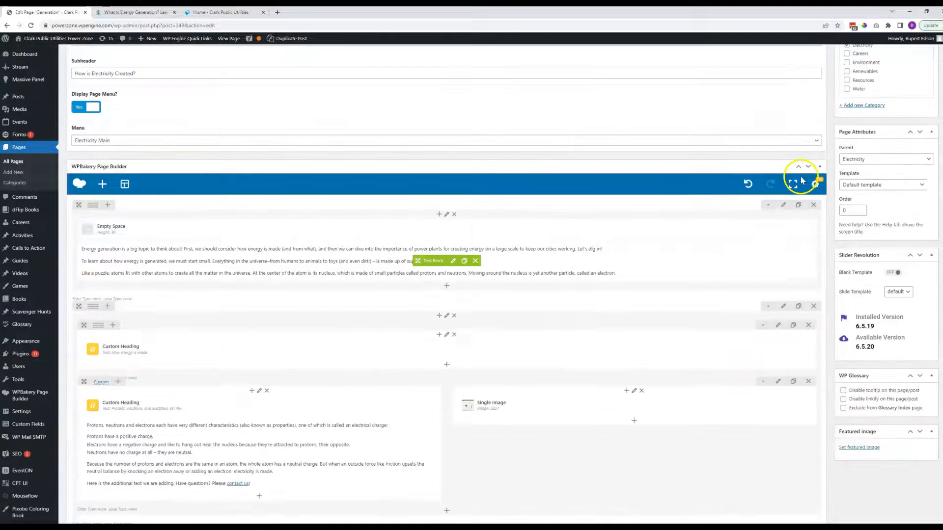
left_click(920, 233)
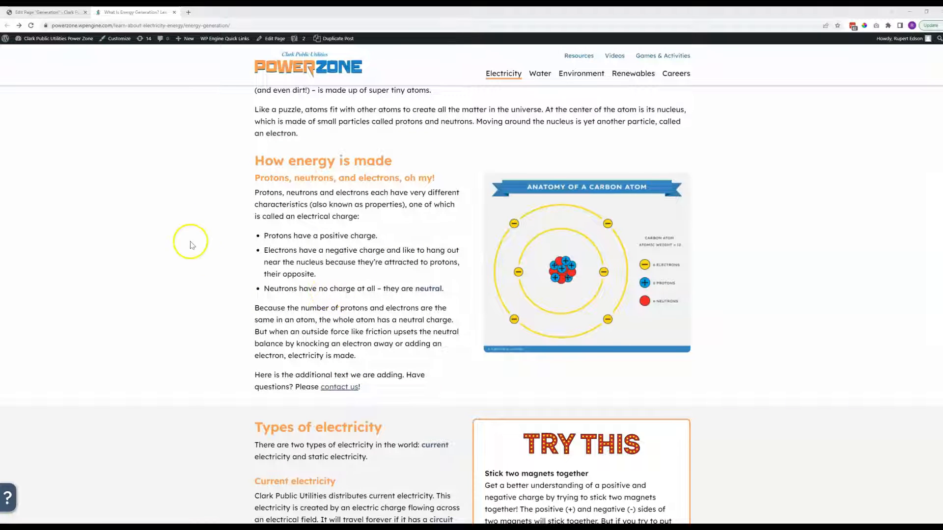
left_click(342, 388)
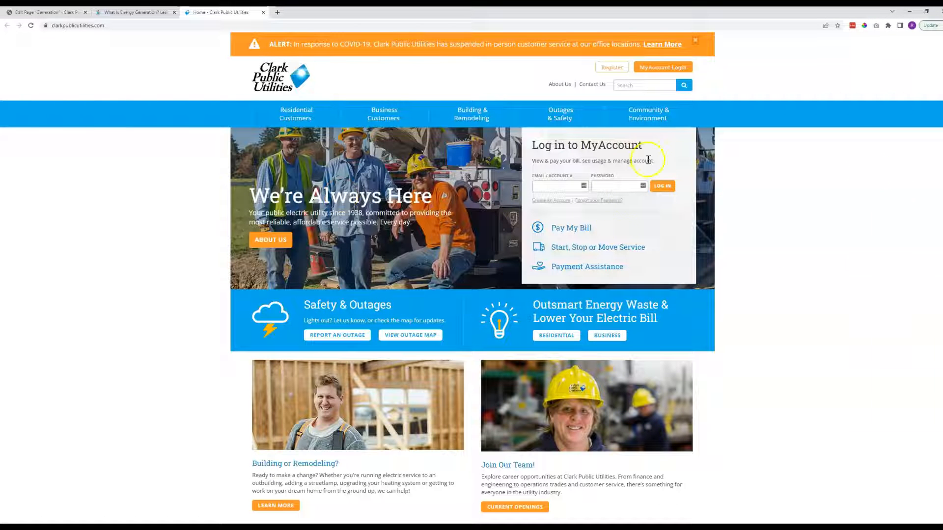
left_click(263, 12)
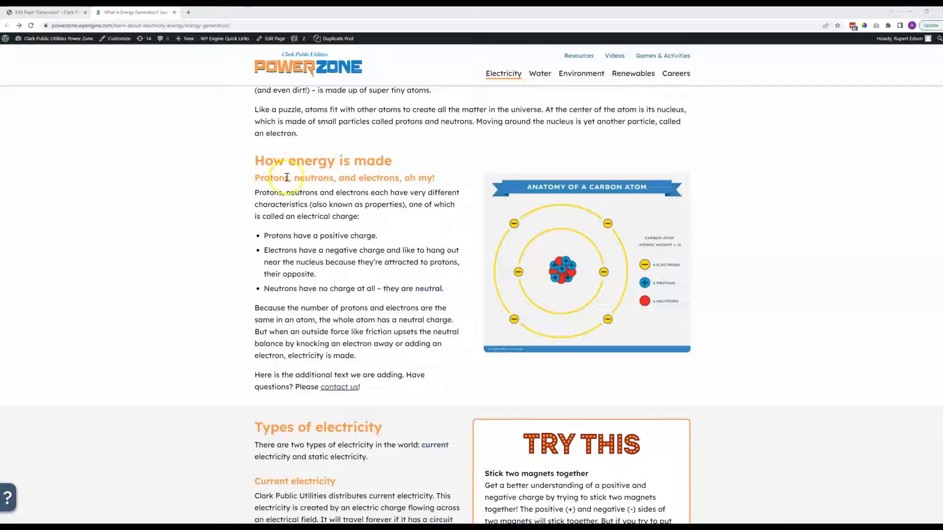
Compare the "How energy is made" heading and its subheading on the live page with the matching Custom Heading elements in the editor.
left_click_drag(255, 161, 364, 162)
left_click_drag(254, 177, 335, 179)
left_click(184, 186)
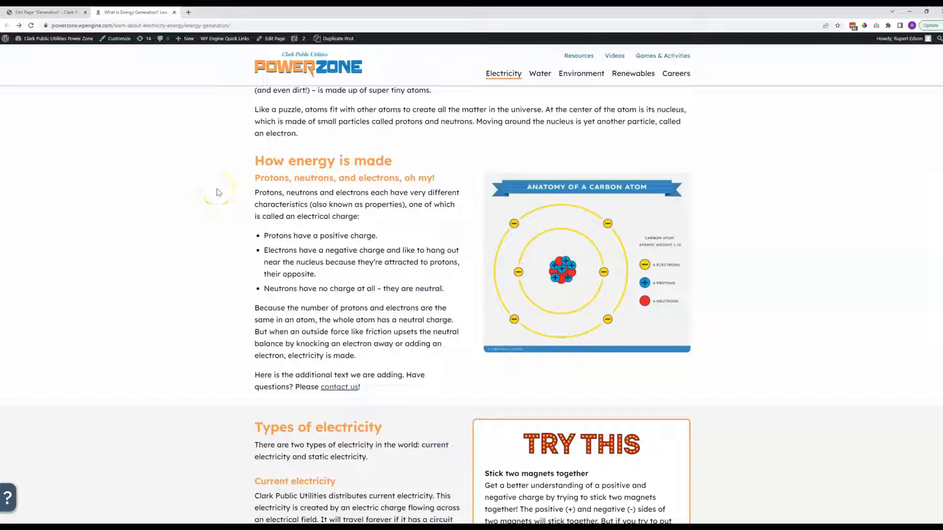
scroll(219, 192, "down", 2)
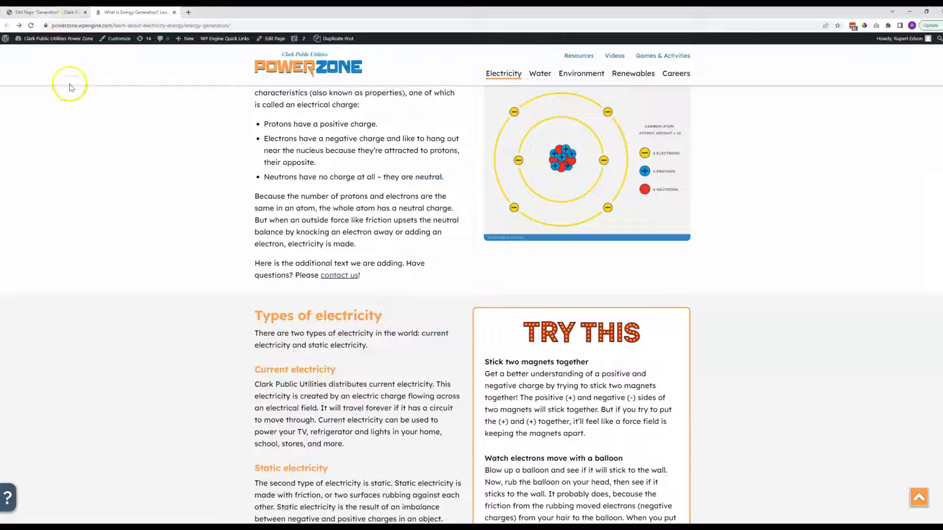
scroll(70, 88, "up", 3)
left_click(47, 12)
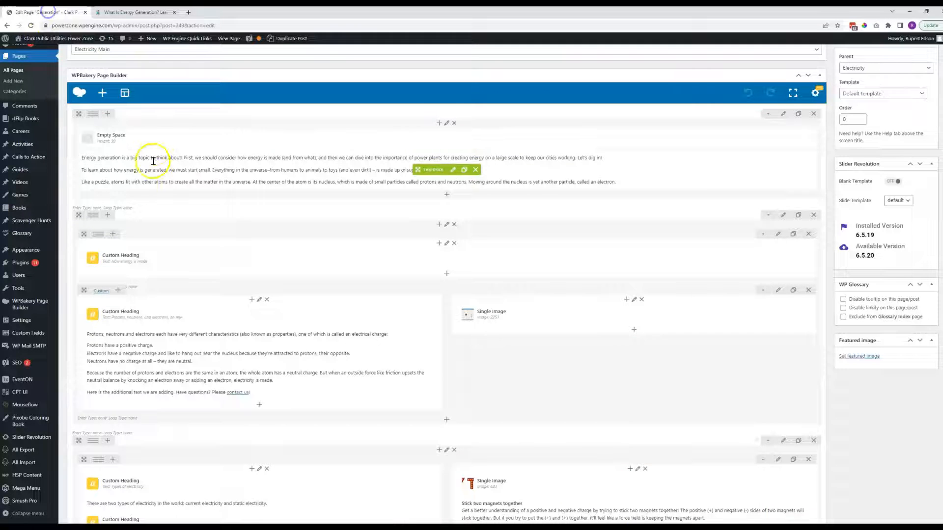
scroll(148, 172, "down", 2)
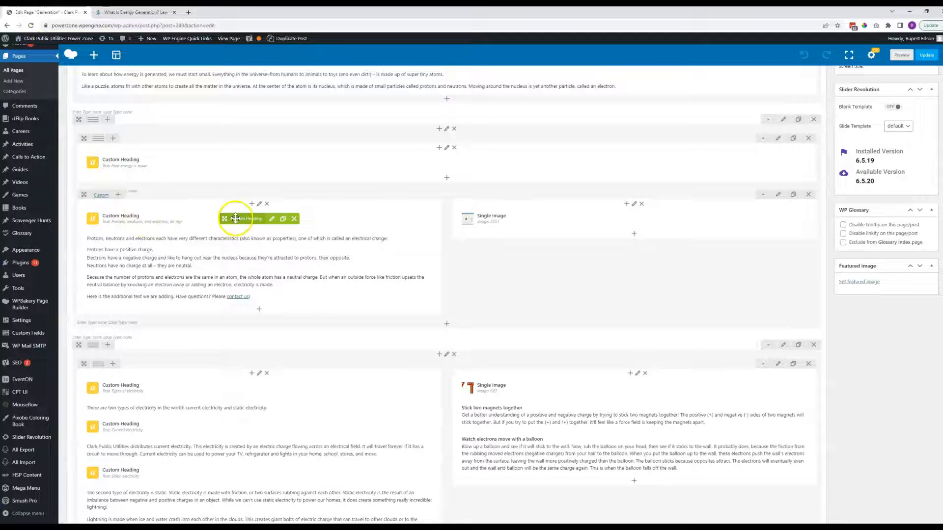
mouse_move(231, 234)
left_mouse_down()
mouse_move(228, 258)
mouse_move(221, 226)
left_mouse_up()
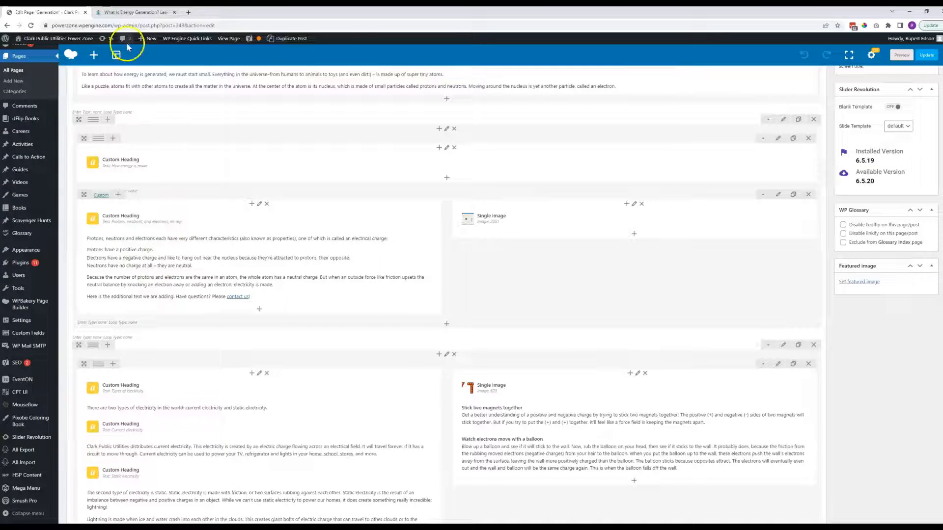
left_click(130, 12)
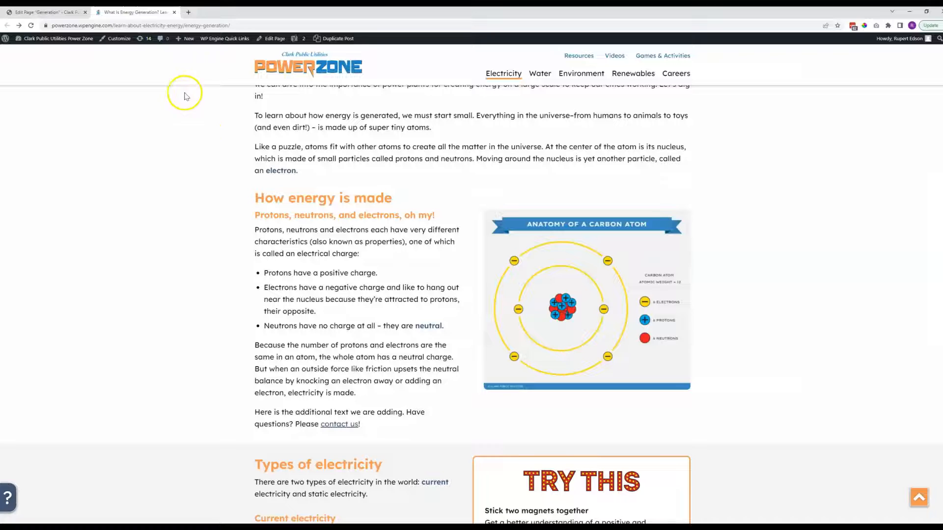
Open the settings of the "Protons, neutrons, and electrons, oh my!" Custom Heading and review its text, element tag, alignment and color options.
left_click(49, 12)
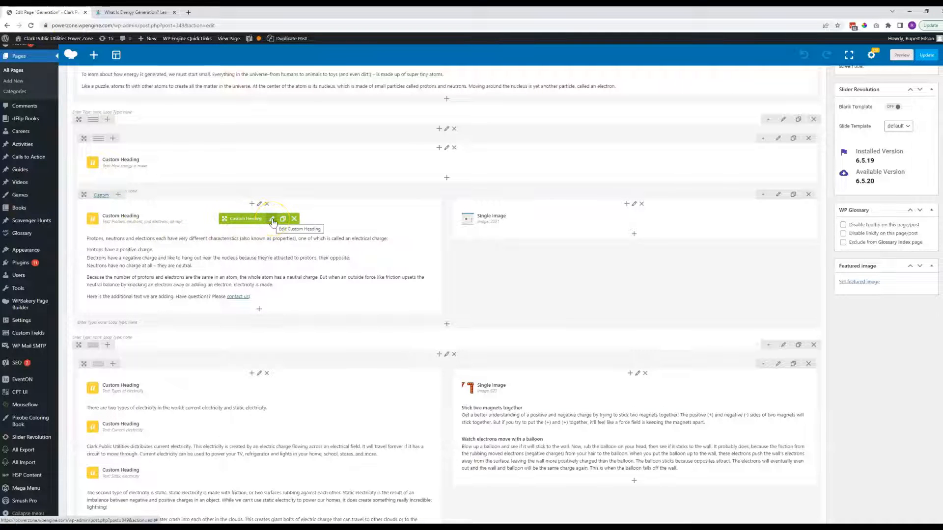
left_click(273, 220)
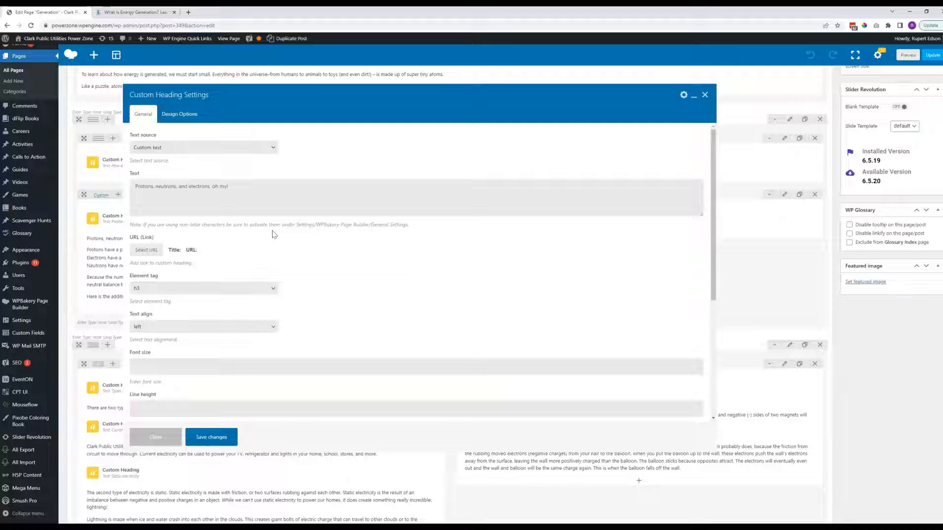
left_click_drag(228, 187, 135, 186)
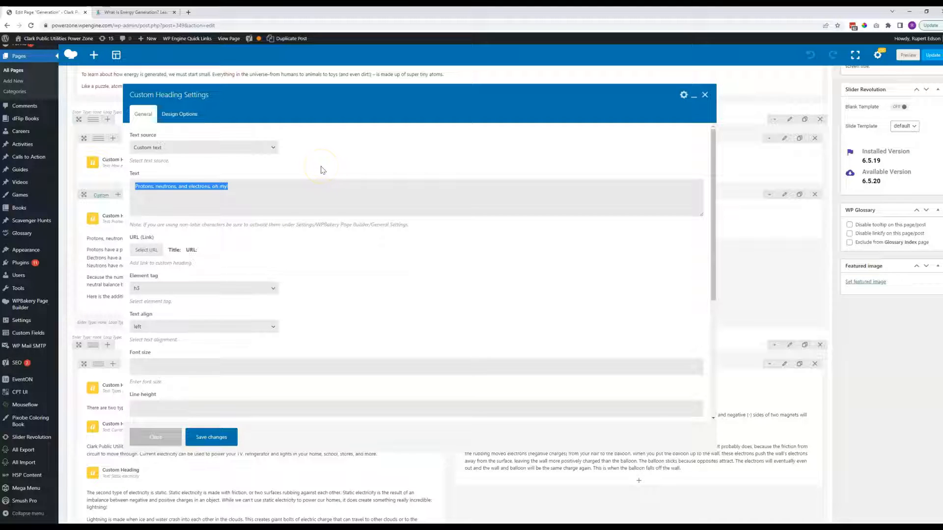
left_click(319, 164)
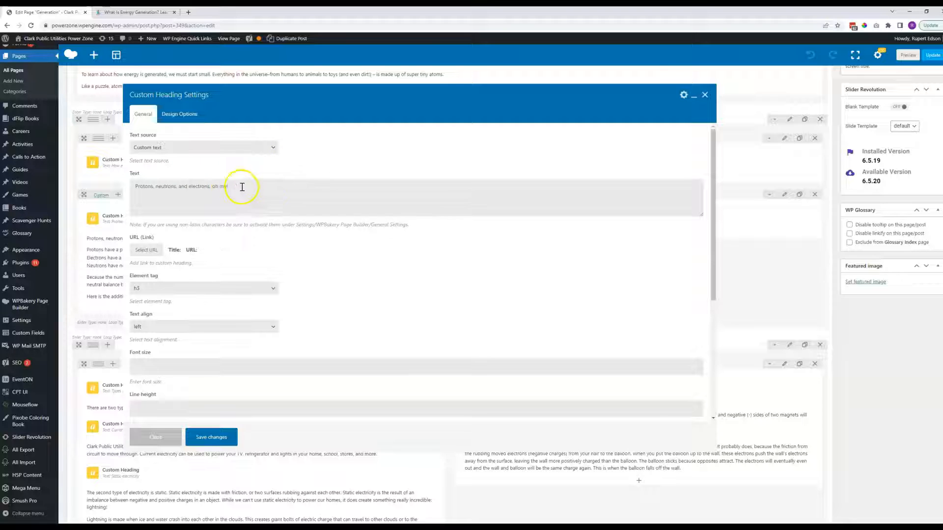
scroll(250, 206, "down", 3)
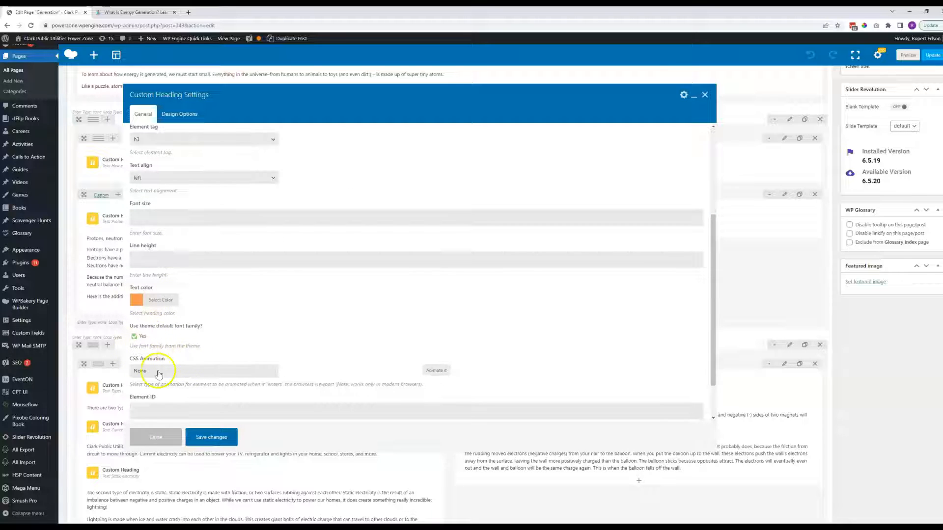
scroll(204, 279, "up", 3)
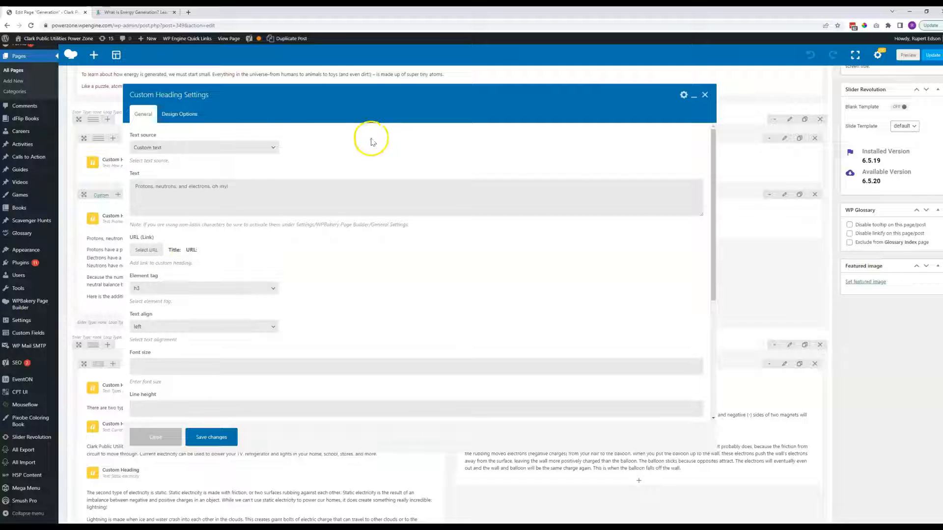
Try adding "Edit it however you need to" to the end of the heading's text, then remove it and close the settings without saving.
left_click_drag(245, 189, 140, 180)
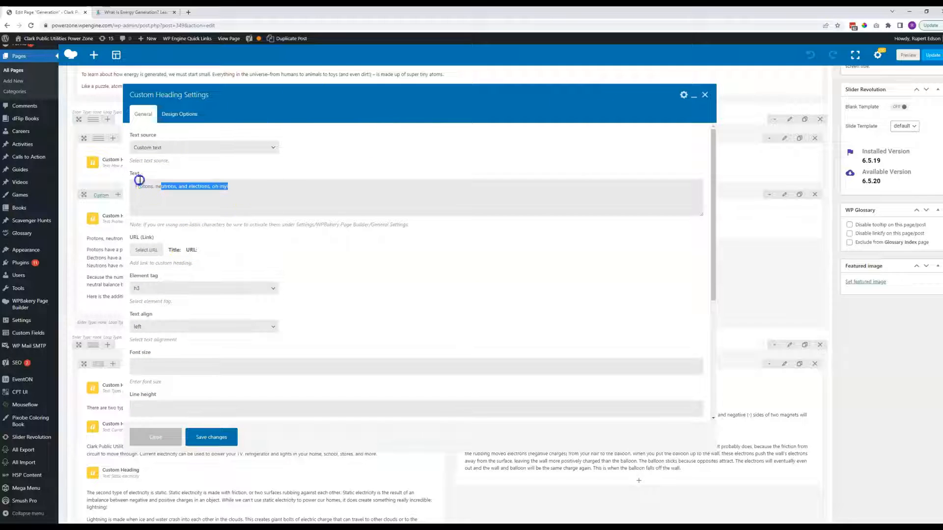
left_click(197, 186)
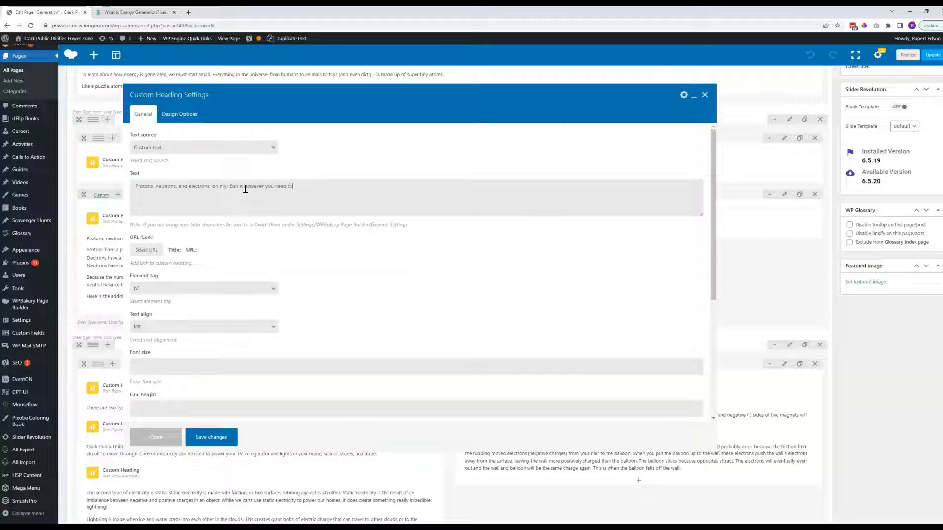
left_click_drag(230, 187, 295, 186)
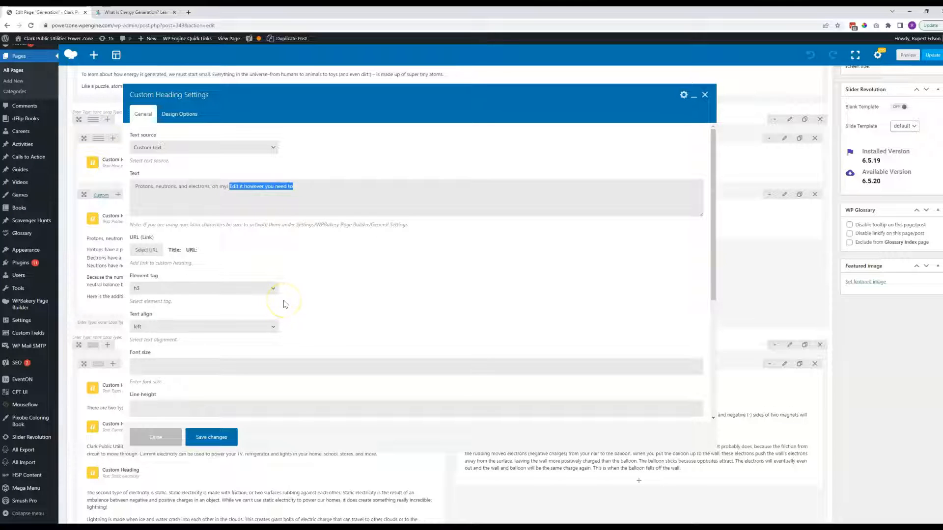
key("BackSpace")
left_click(704, 94)
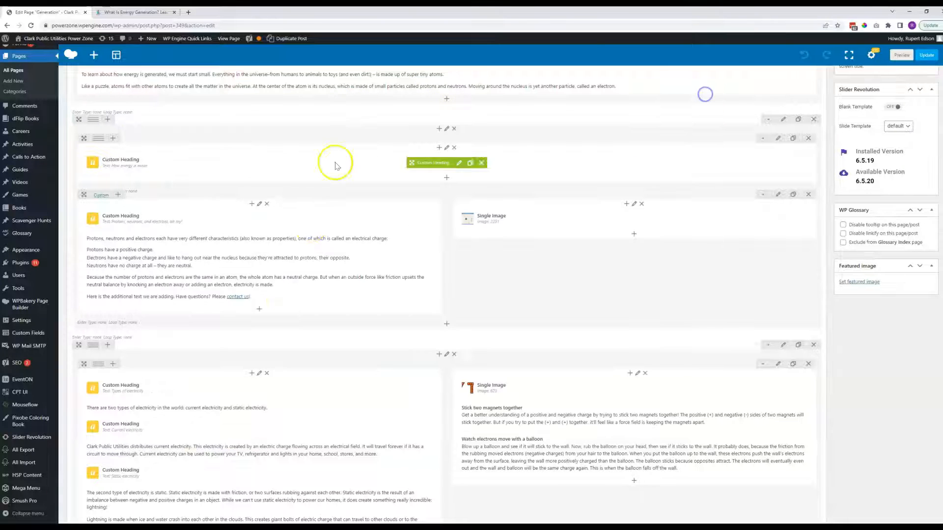
Check the "Protons, neutrons, and electrons, oh my!" subheading on the live page against its Custom Heading element in the editor.
left_click(131, 12)
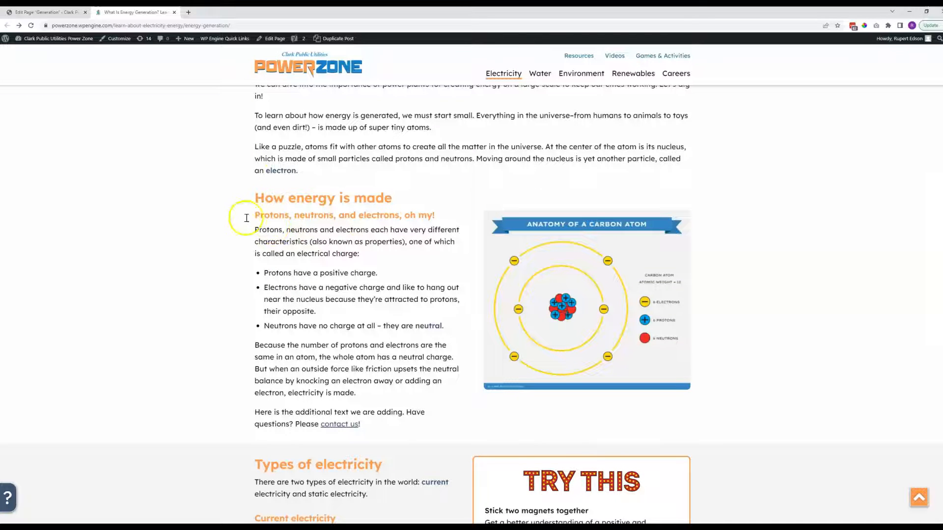
left_click(48, 12)
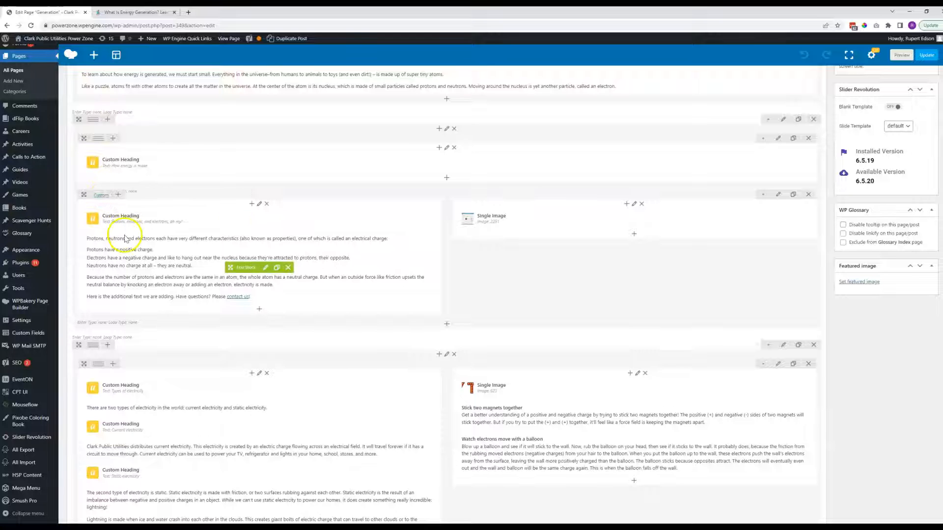
left_click(125, 12)
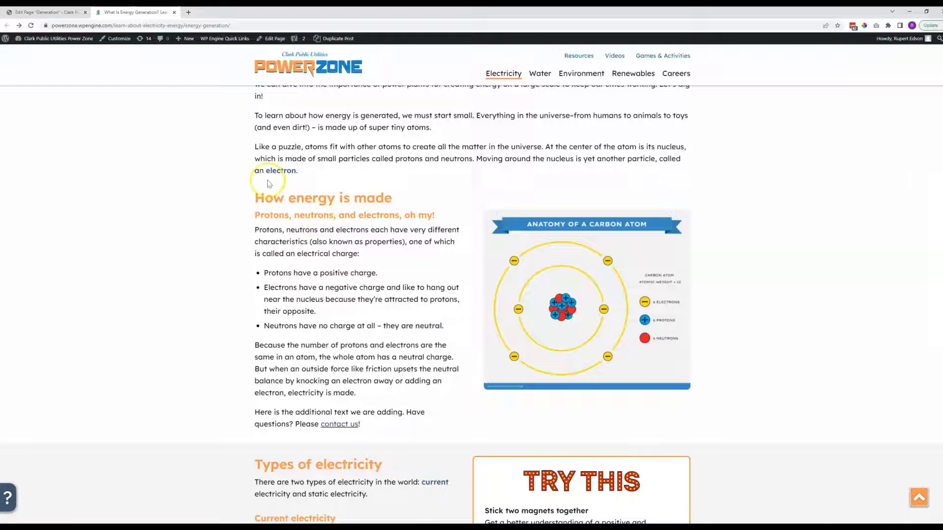
left_click(35, 11)
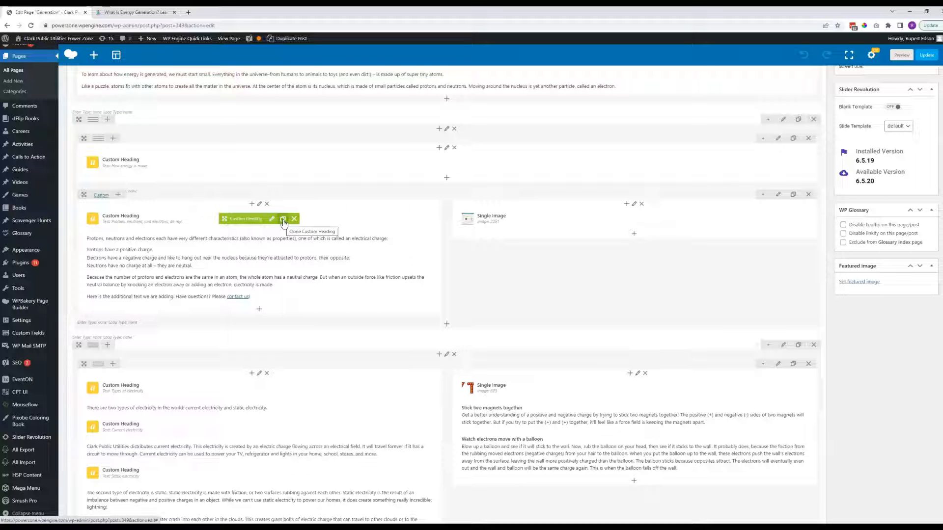
Clone the "Protons, neutrons, and electrons, oh my!" Custom Heading and move the copy below the lightning text in the "Types of electricity" column.
left_click(283, 219)
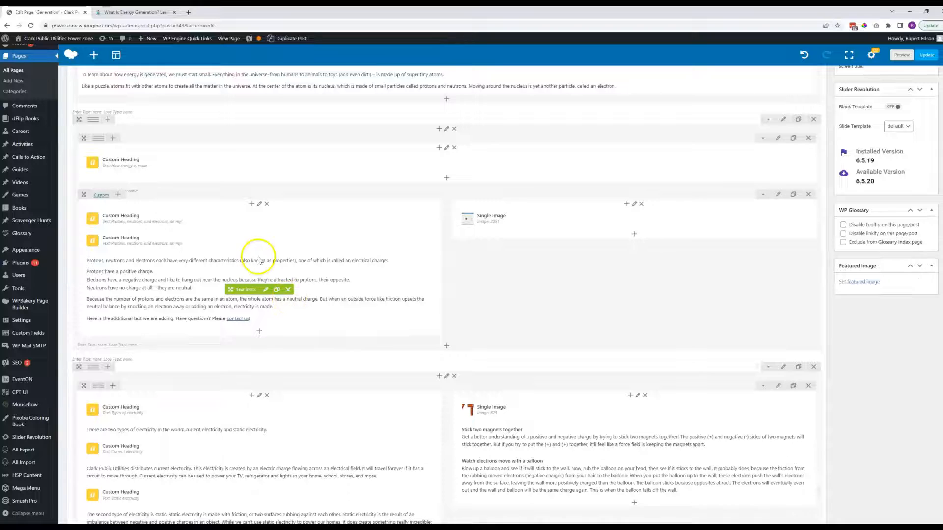
scroll(268, 244, "down", 2)
mouse_move(235, 130)
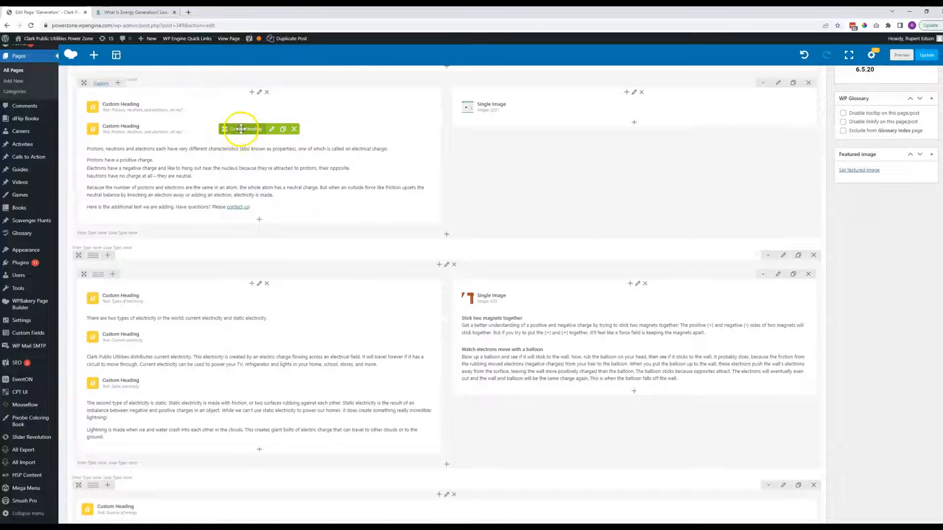
mouse_move(235, 129)
left_mouse_down()
mouse_move(224, 248)
mouse_move(200, 284)
mouse_move(205, 447)
mouse_move(205, 420)
left_mouse_up()
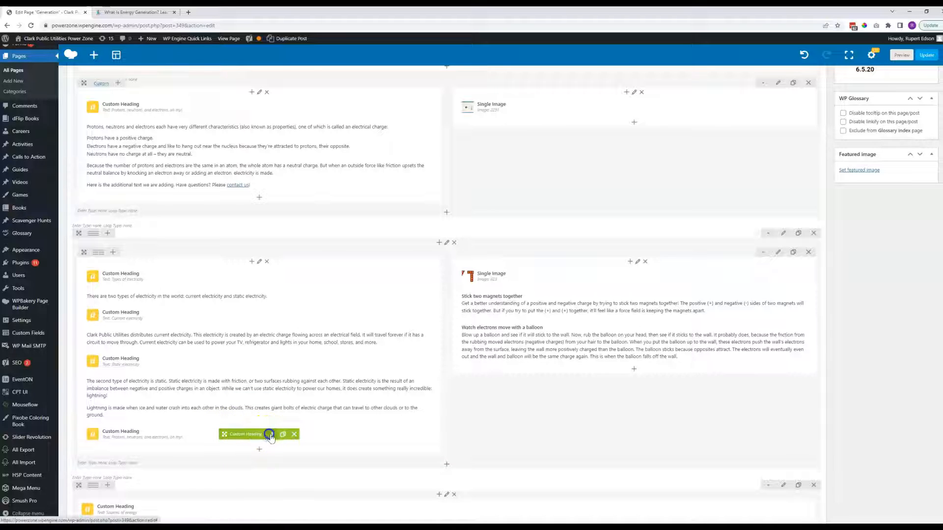
Open the moved heading copy's settings, select its text and close the settings without saving changes.
left_click(268, 434)
triple_click(231, 186)
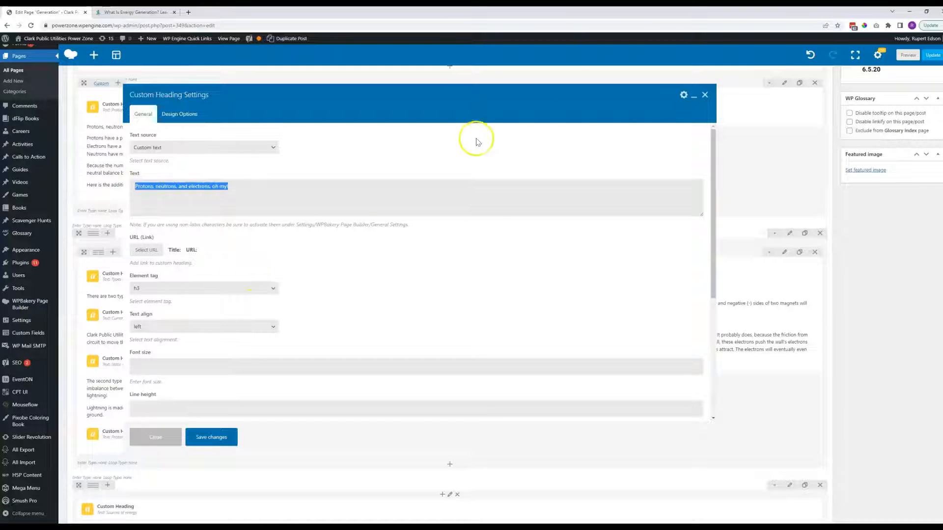
left_click(705, 95)
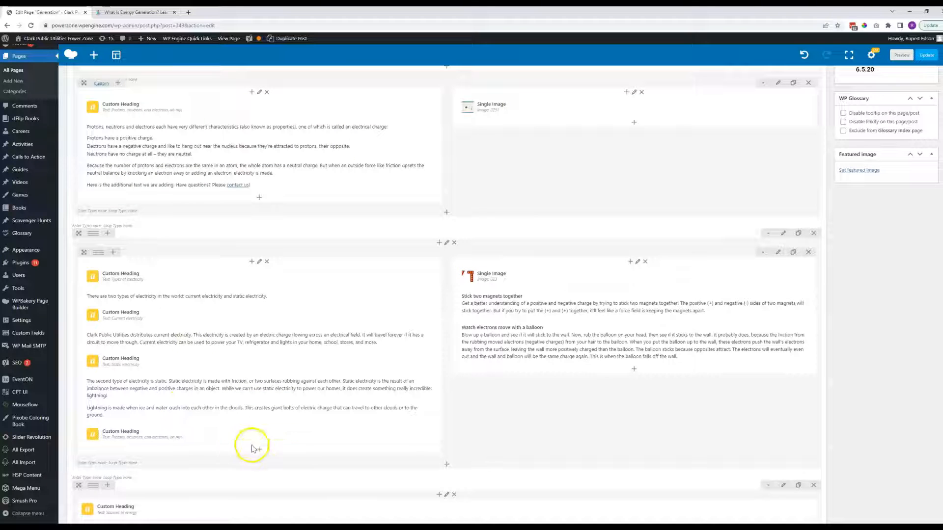
Delete the cloned Custom Heading from the end of the "Types of electricity" column.
left_click(294, 435)
scroll(296, 311, "up", 3)
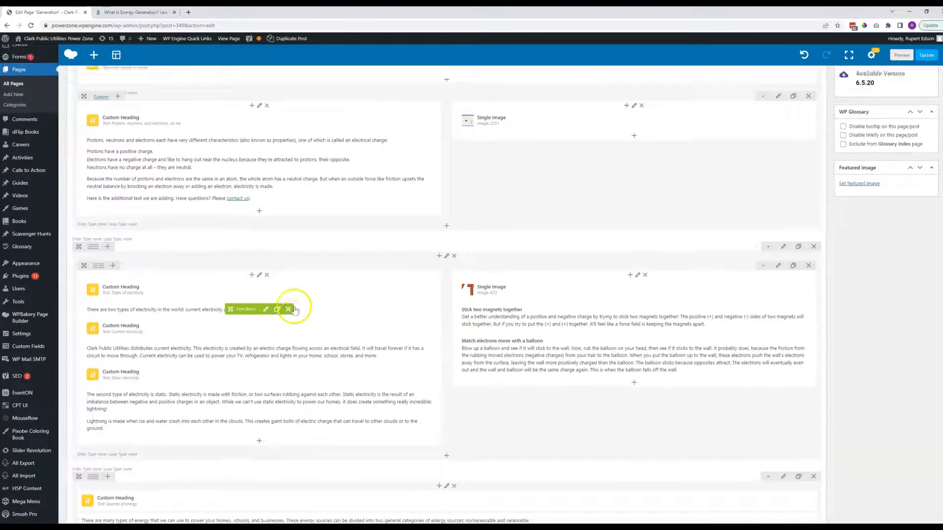
scroll(333, 298, "up", 2)
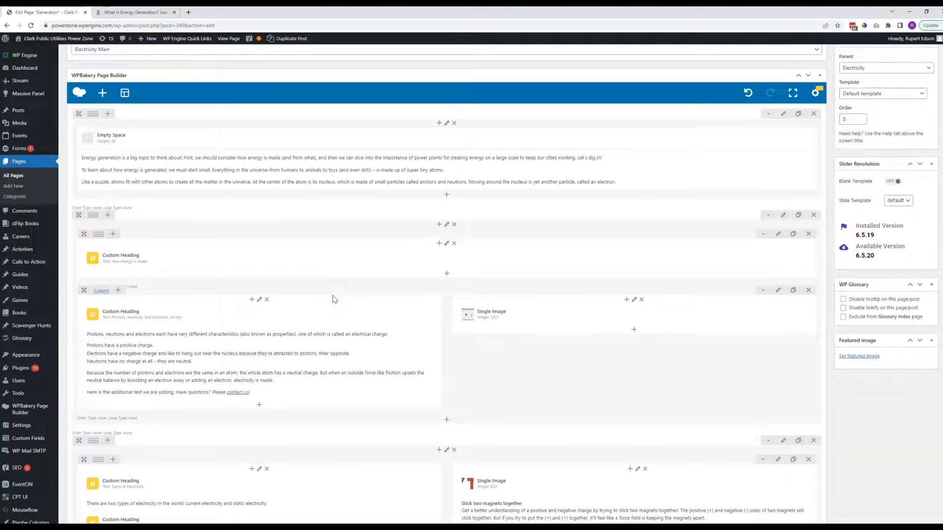